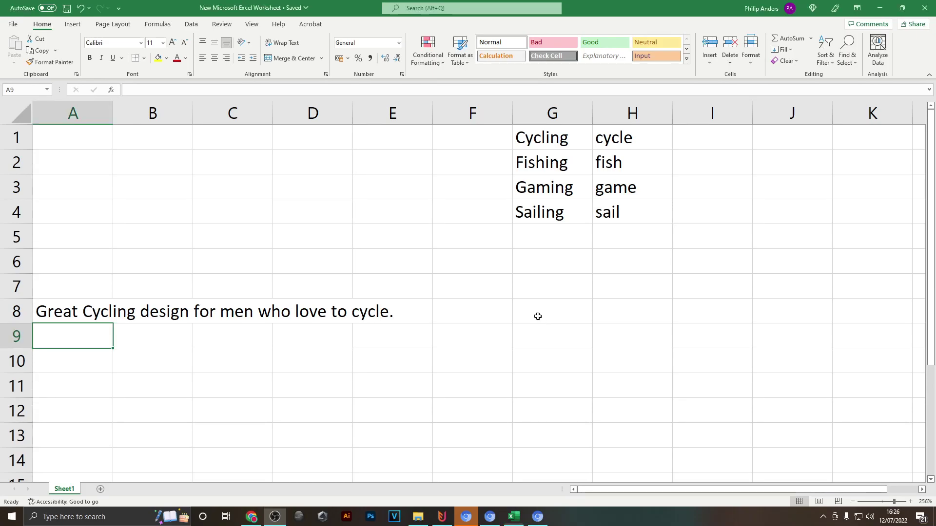
- Review the hobby names in G1:G4 and the sample sentence in row 8
{"action": "left_click", "coordinate": [541, 316]}
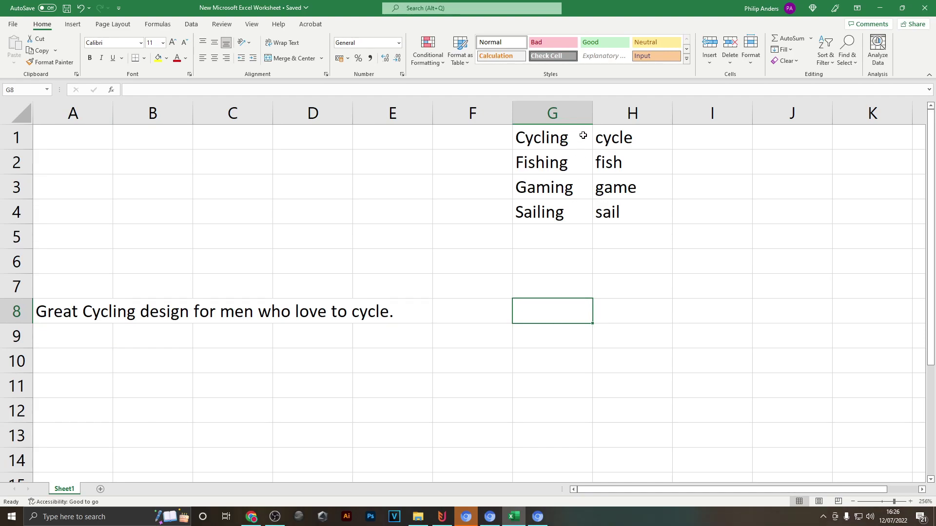
{"action": "left_click_drag", "start_coordinate": [583, 135], "coordinate": [580, 214]}
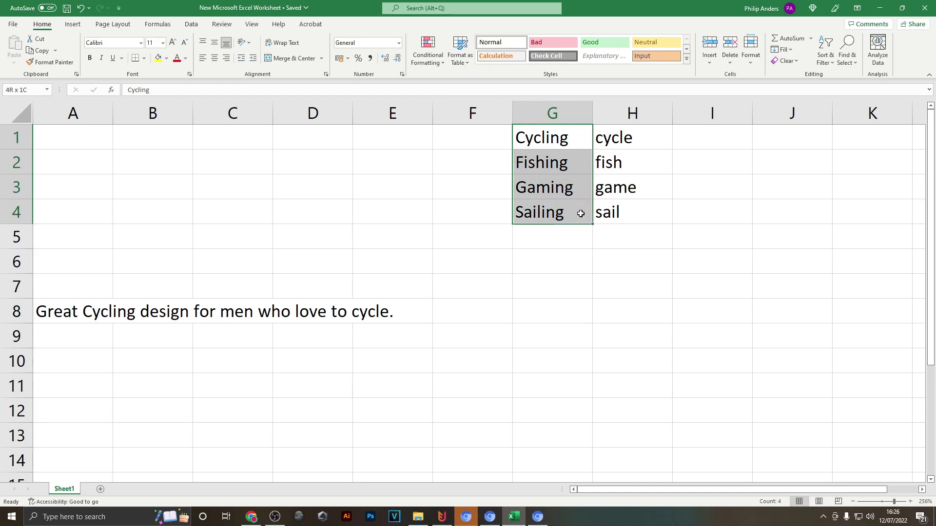
{"action": "left_click", "coordinate": [62, 331]}
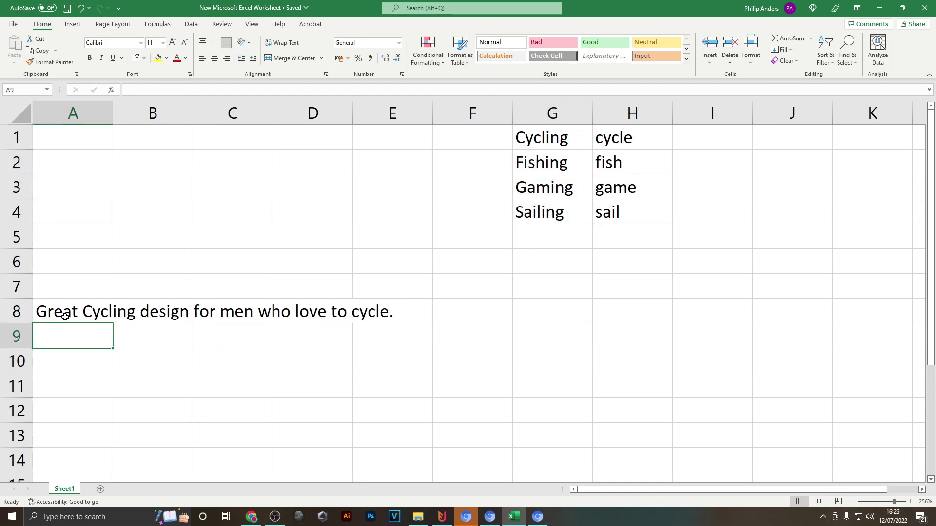
{"action": "left_click_drag", "start_coordinate": [65, 317], "coordinate": [387, 316]}
{"action": "left_click", "coordinate": [455, 315]}
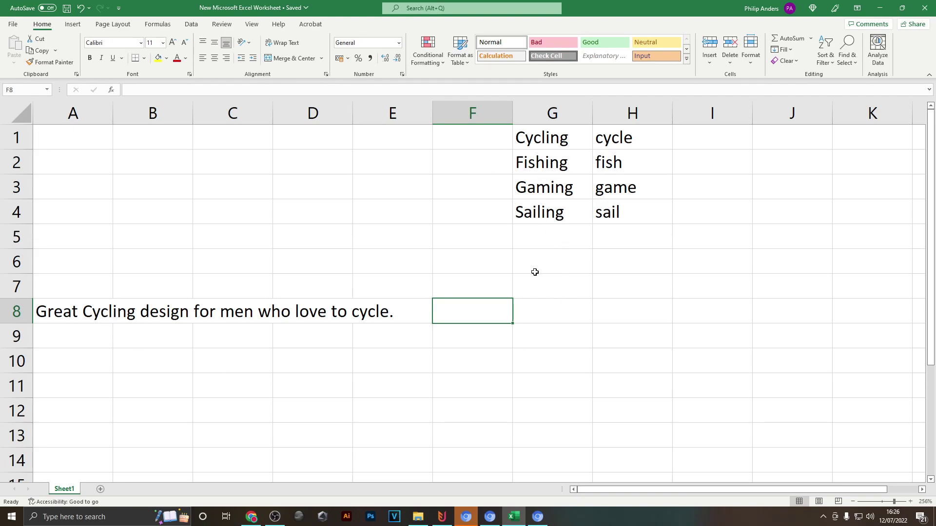
{"action": "left_click", "coordinate": [607, 244]}
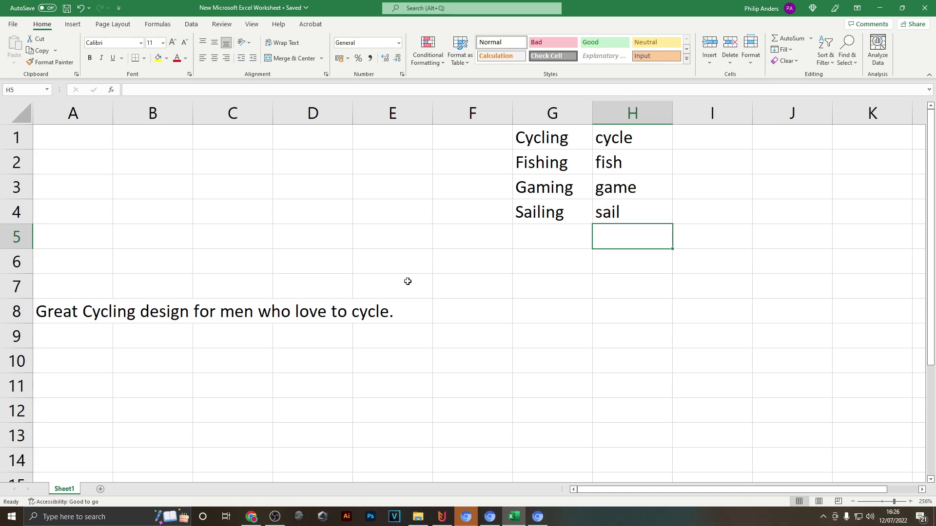
- In A1, enter the formula ="Great "&G1&" design for men who love to "&H1&"."
{"action": "key", "text": "ctrl+Home"}
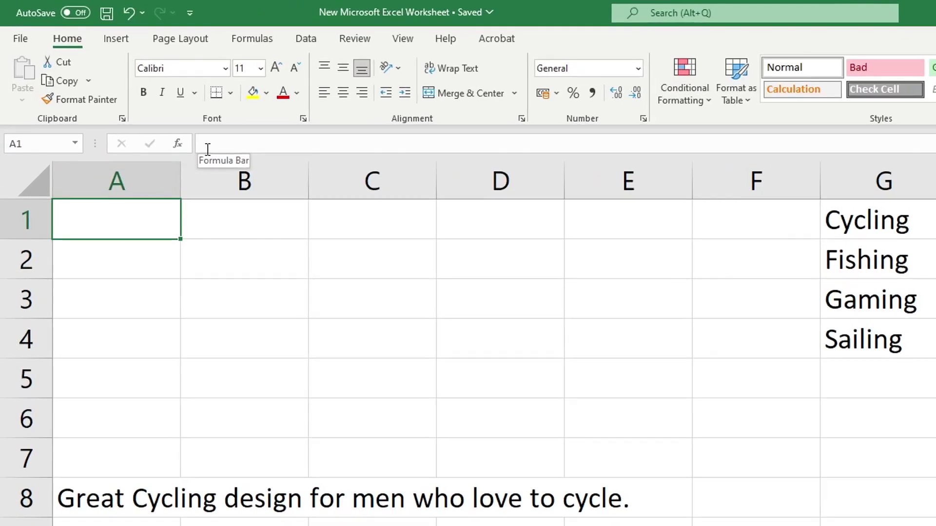
{"action": "left_click", "coordinate": [130, 93]}
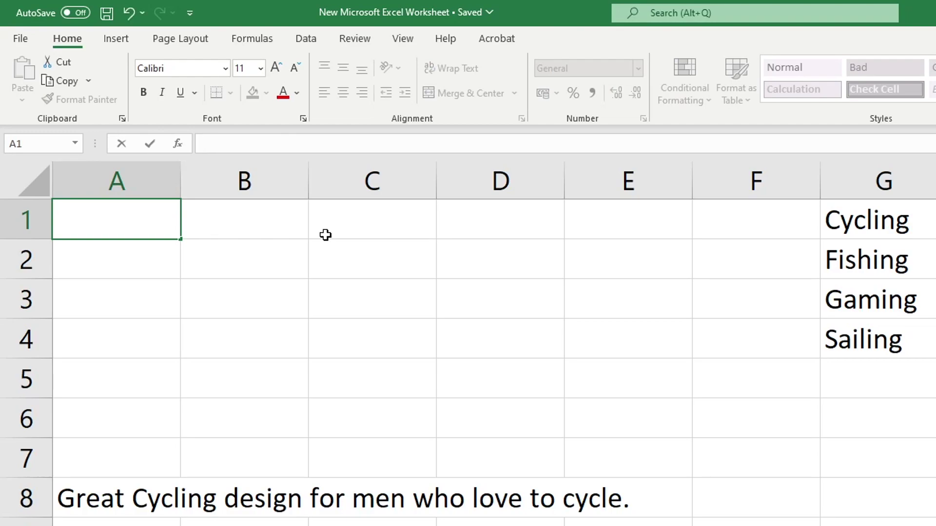
{"action": "type", "text": "="}
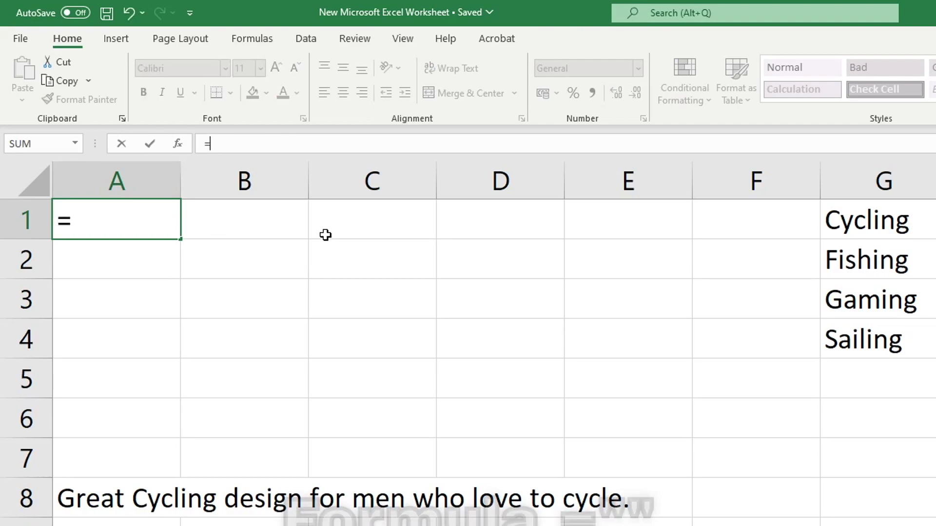
{"action": "type", "text": "\"\""}
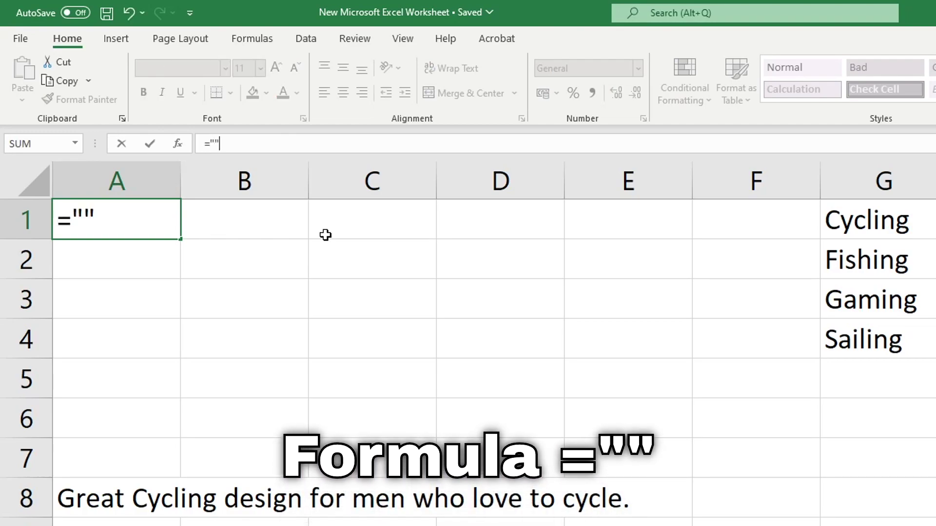
{"action": "key", "text": "Left"}
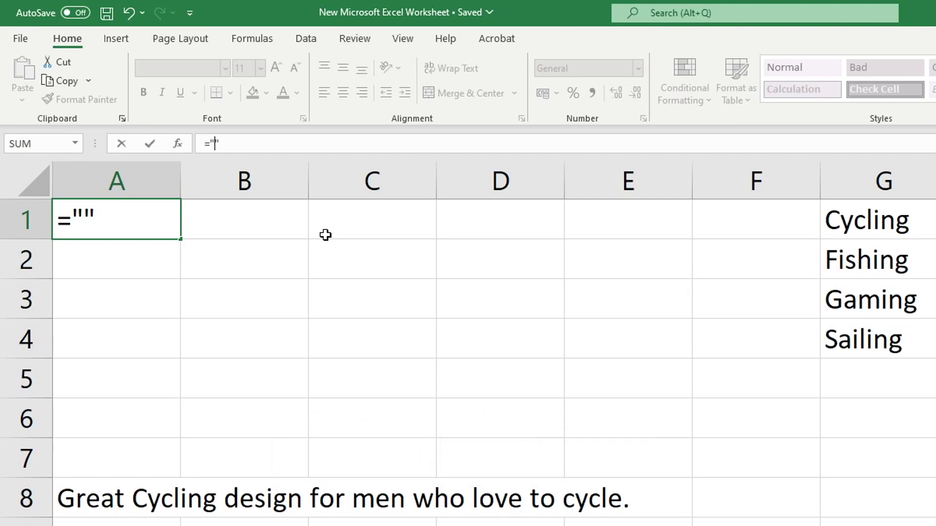
{"action": "type", "text": "Great"}
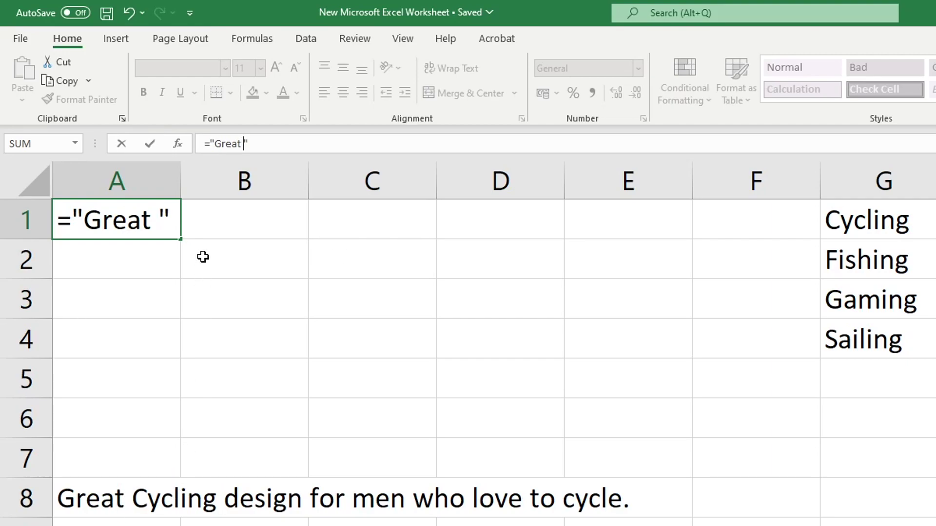
{"action": "type", "text": " Cycling"}
{"action": "key", "text": "BackSpace"}
{"action": "key", "text": "BackSpace"}
{"action": "key", "text": "BackSpace"}
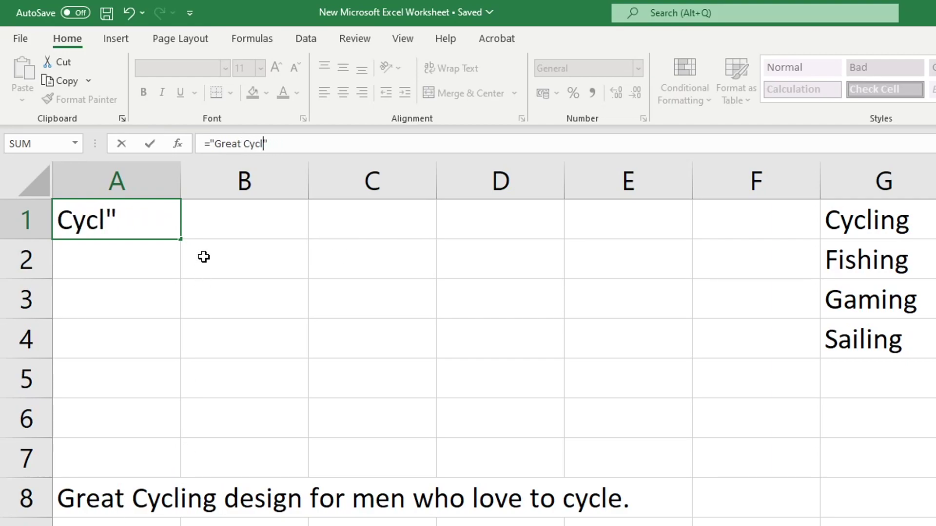
{"action": "key", "text": "BackSpace"}
{"action": "key", "text": "BackSpace"}
{"action": "key", "text": "BackSpace"}
{"action": "key", "text": "BackSpace"}
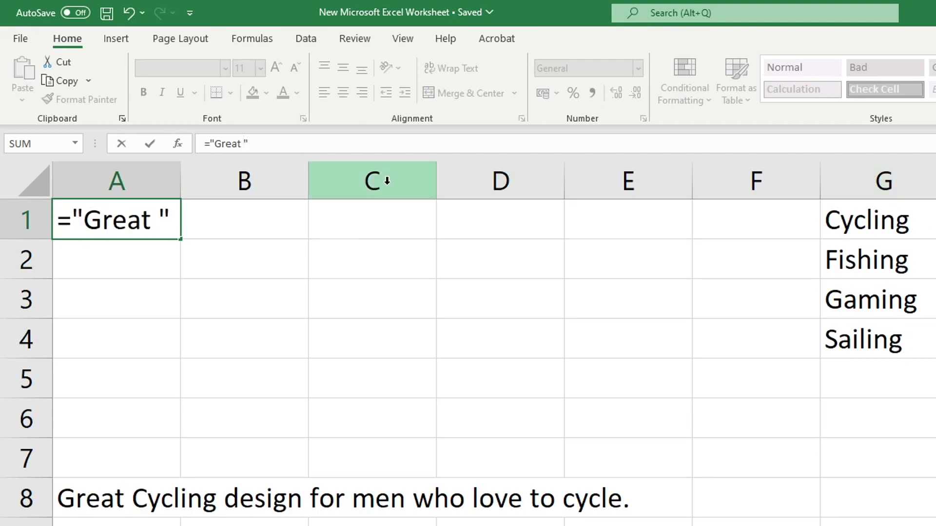
{"action": "left_click", "coordinate": [290, 151]}
{"action": "type", "text": "\""}
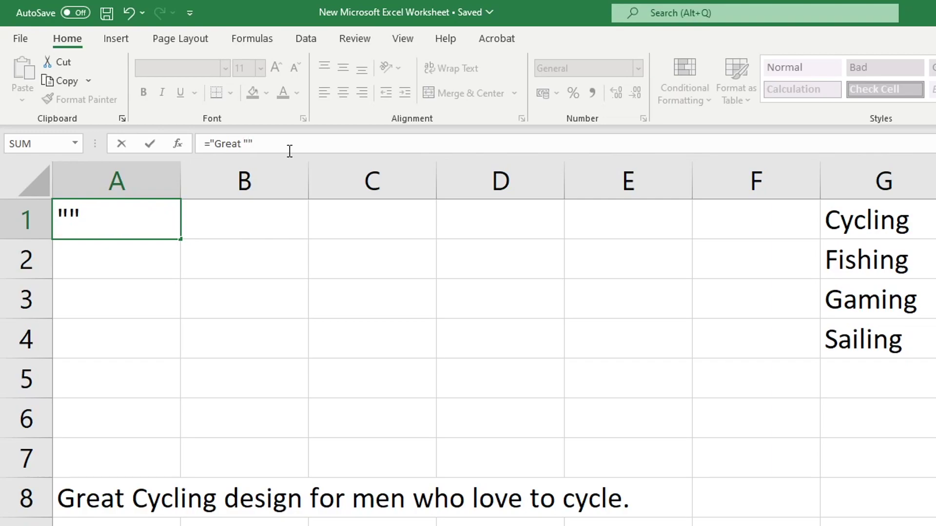
{"action": "type", "text": "&G1"}
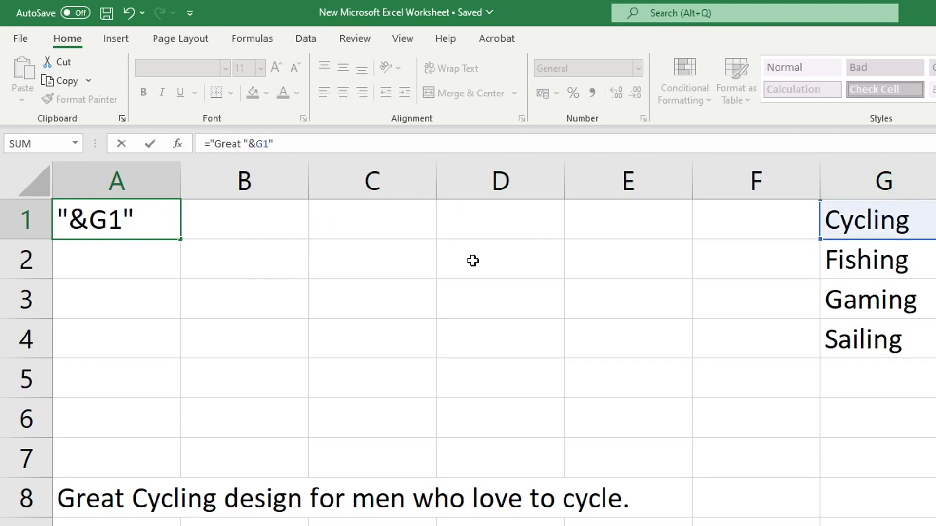
{"action": "type", "text": "&"}
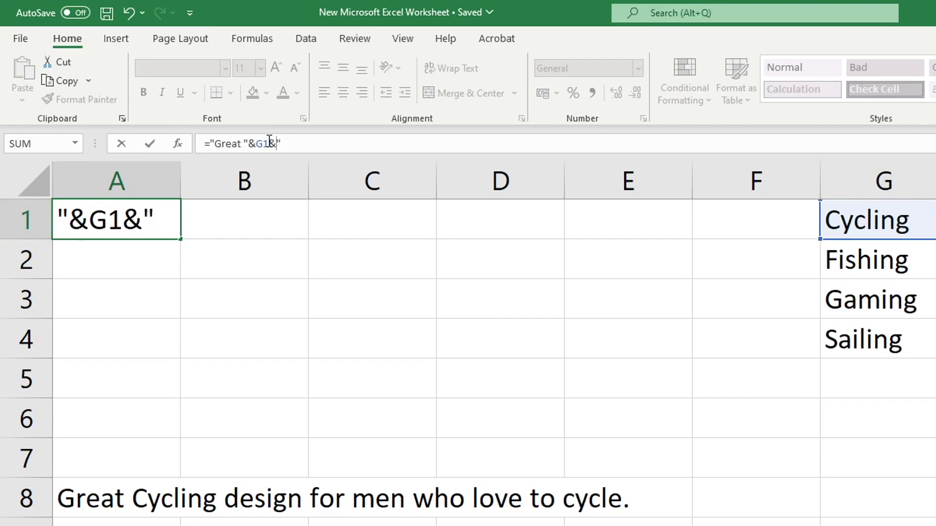
{"action": "type", "text": "\""}
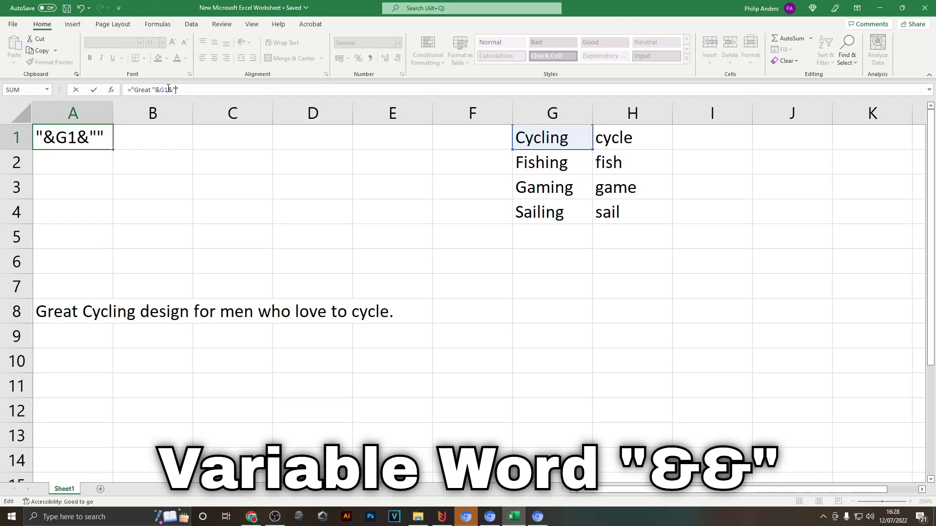
{"action": "type", "text": " design for men who love to"}
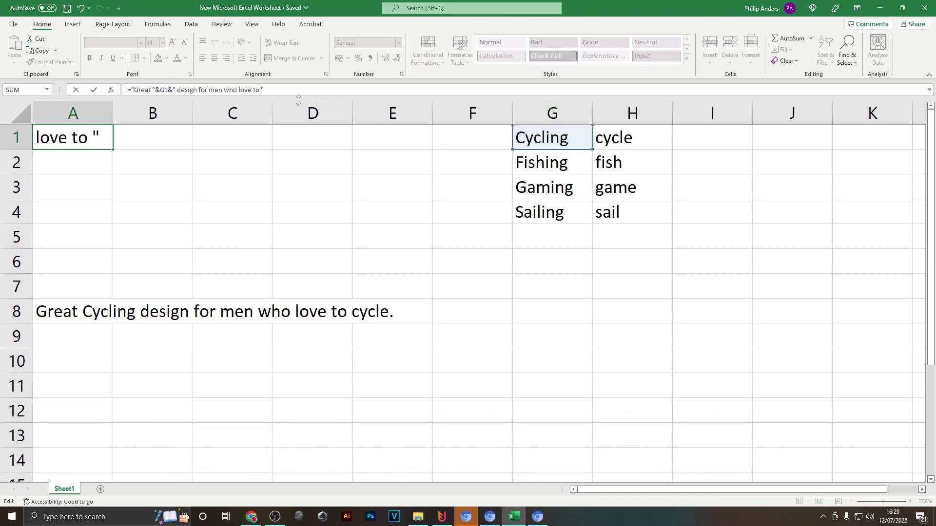
{"action": "type", "text": "&H1"}
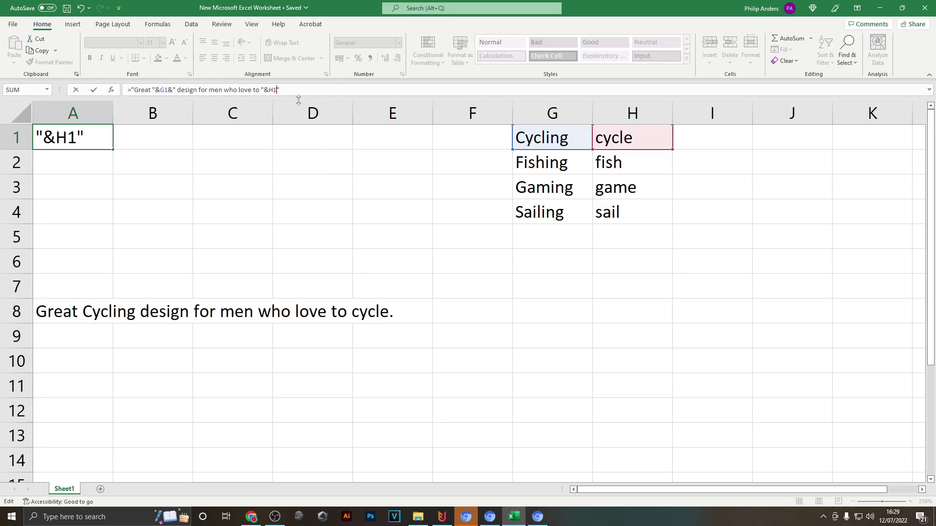
{"action": "type", "text": "&"}
{"action": "key", "text": "Return"}
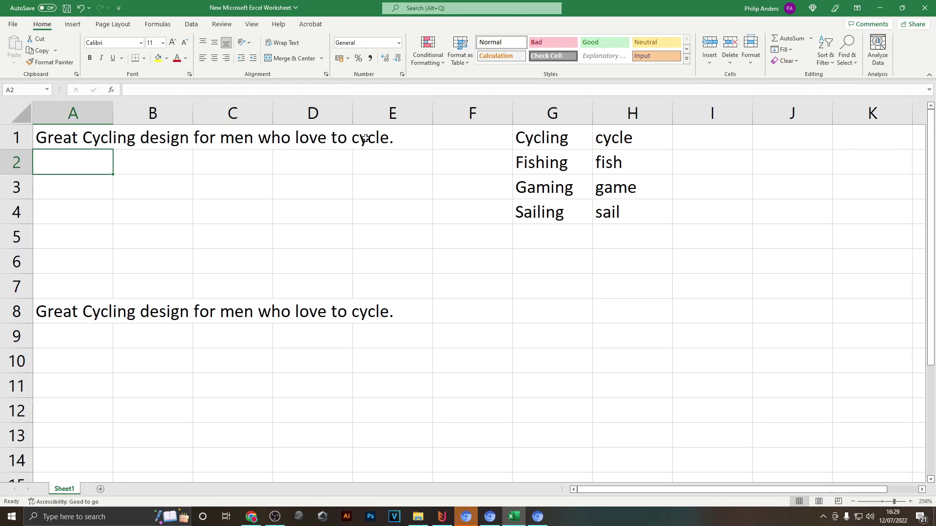
- Fill A1's sentence formula down to A4 and check that A2 references row 2
{"action": "left_click", "coordinate": [89, 138]}
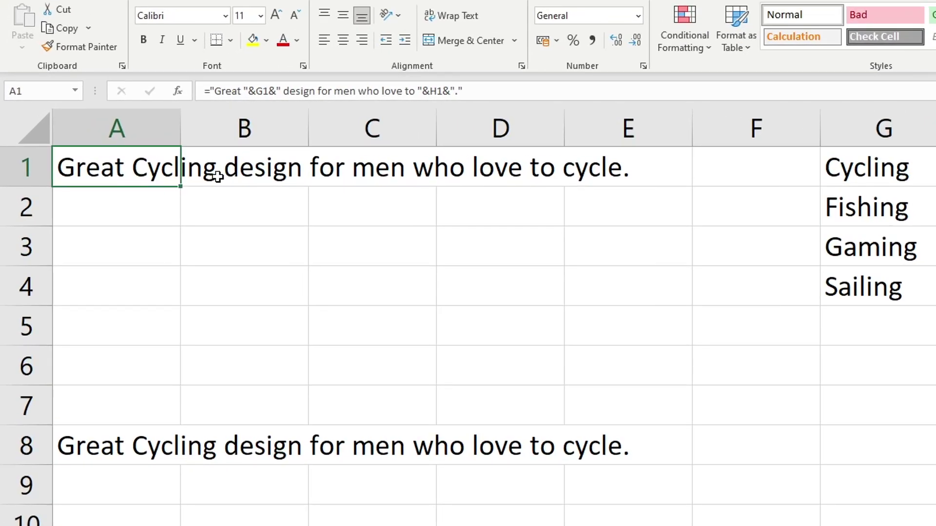
{"action": "left_click_drag", "start_coordinate": [181, 188], "coordinate": [168, 294]}
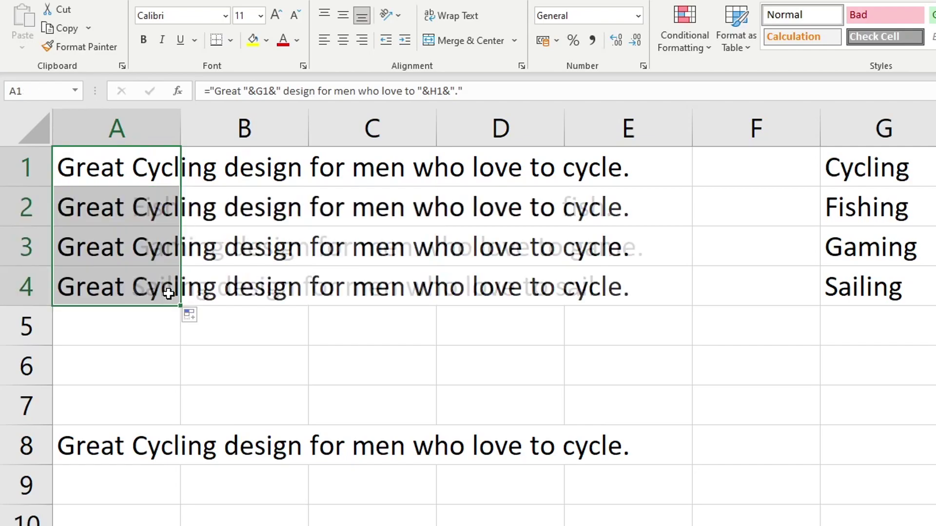
{"action": "left_click", "coordinate": [256, 322]}
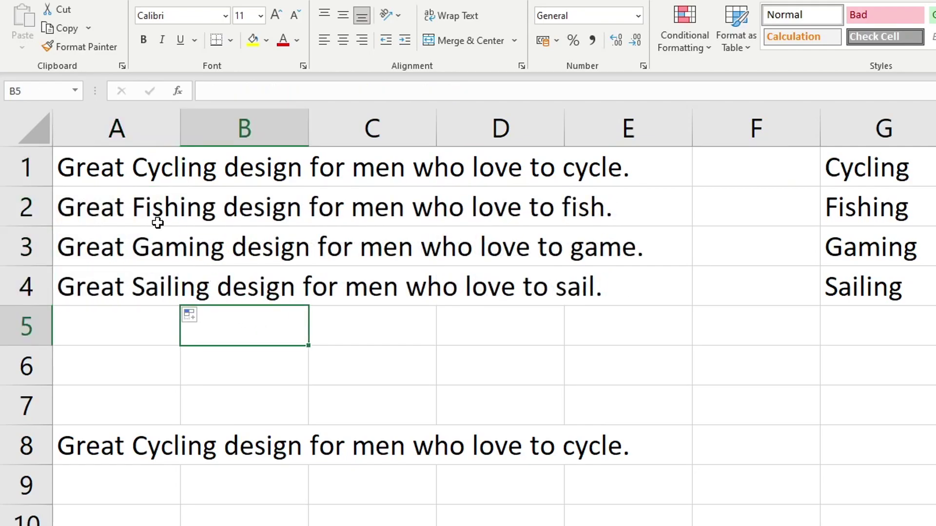
{"action": "left_click", "coordinate": [146, 181]}
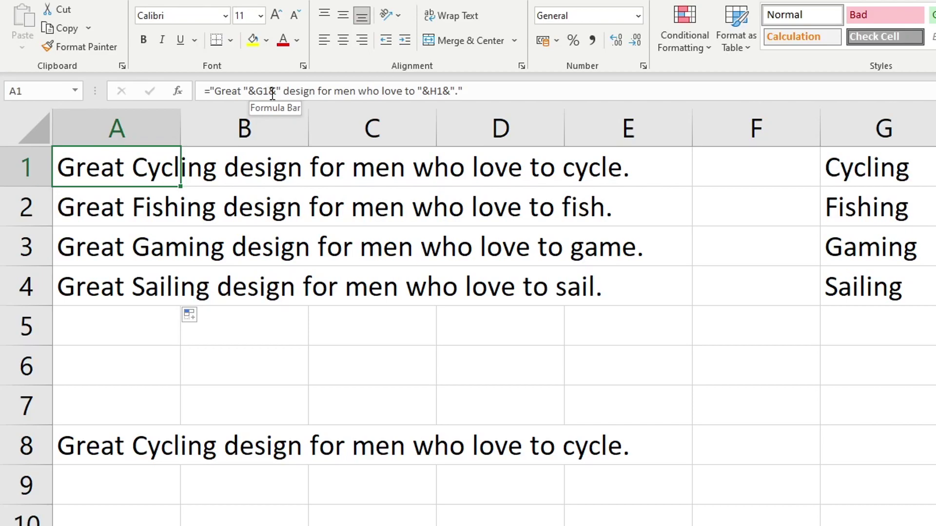
{"action": "left_click", "coordinate": [127, 210]}
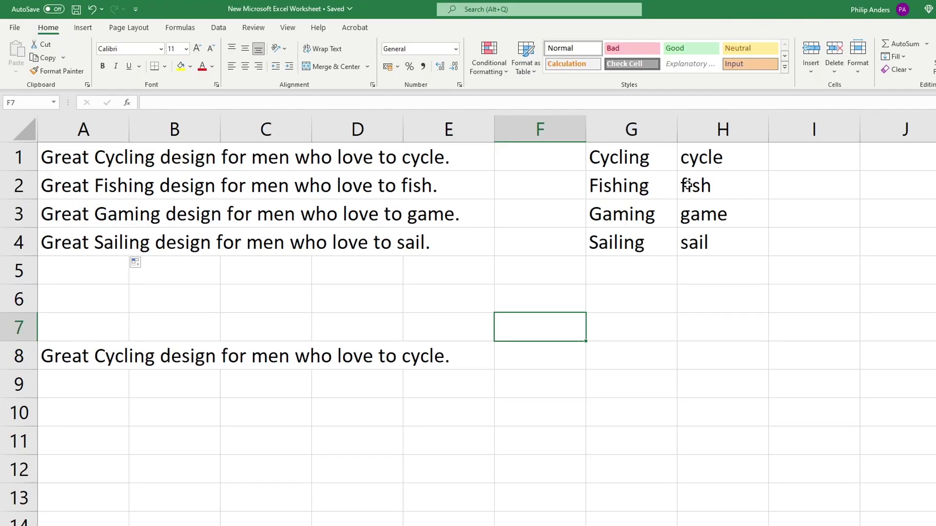
- Edit H2 so the verb reads "to fish"
{"action": "left_click", "coordinate": [687, 186]}
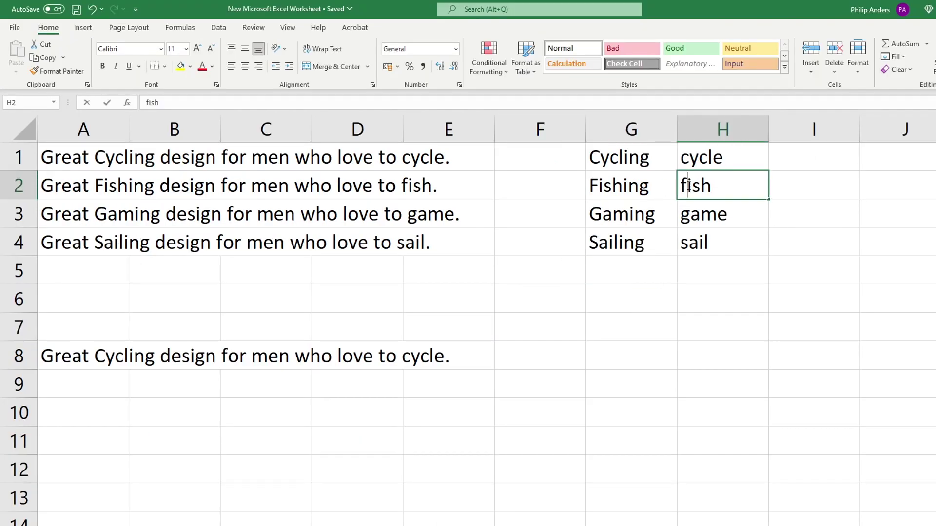
{"action": "double_click", "coordinate": [688, 186]}
{"action": "type", "text": "to"}
{"action": "key", "text": "Return"}
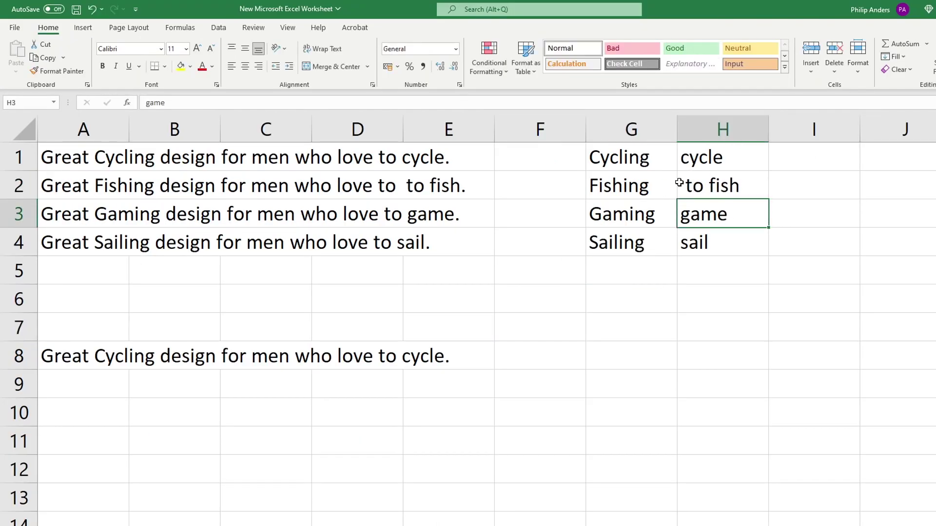
{"action": "left_click", "coordinate": [696, 192]}
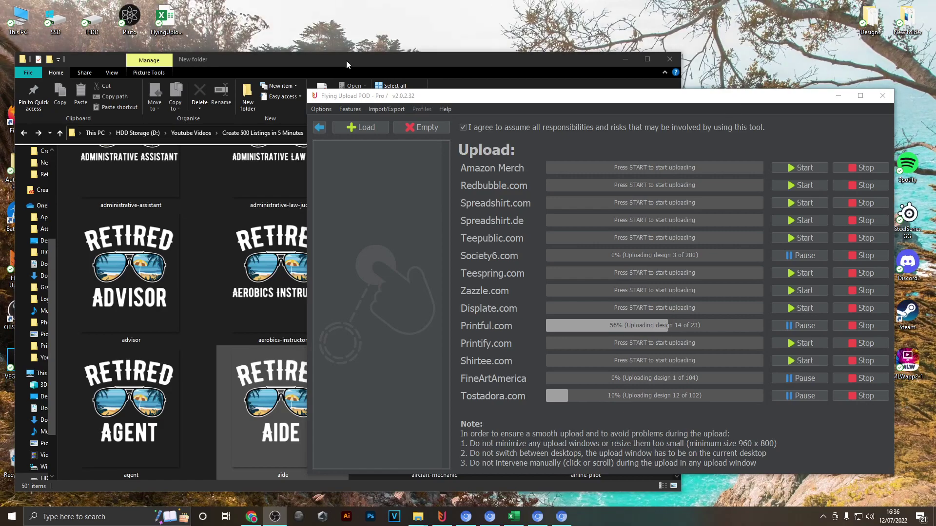
- Return to Flying Upload POD and download the Excel template files from Help
{"action": "left_click", "coordinate": [366, 61]}
{"action": "scroll", "coordinate": [429, 234], "scroll_direction": "down", "scroll_amount": 2}
{"action": "scroll", "coordinate": [409, 314], "scroll_direction": "down", "scroll_amount": 4}
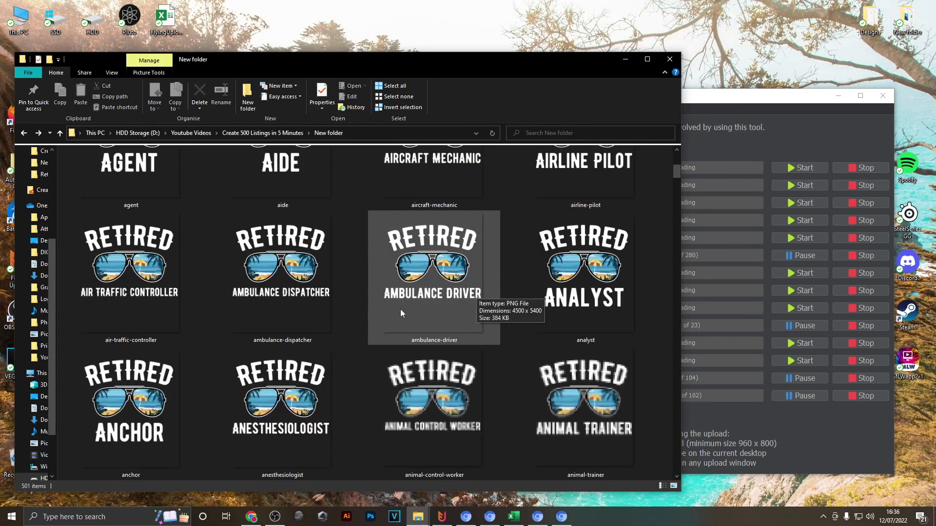
{"action": "left_click", "coordinate": [721, 99]}
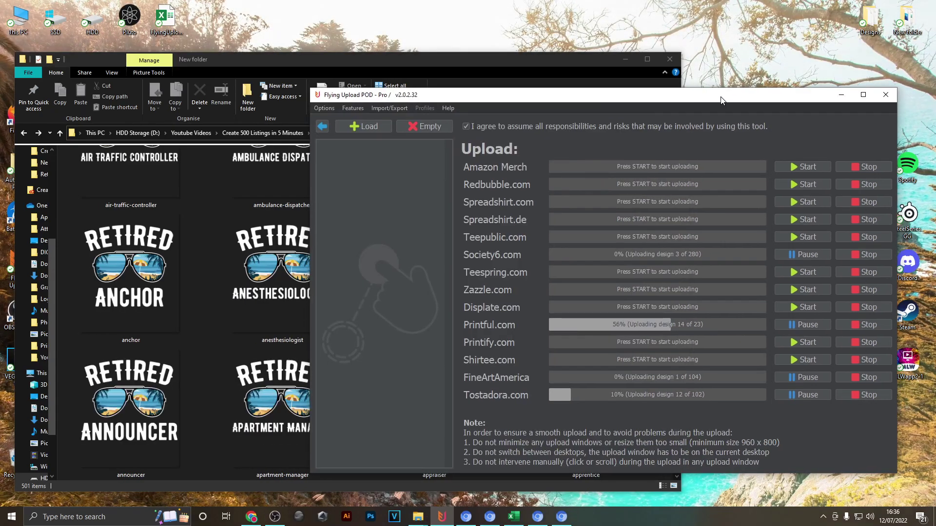
{"action": "scroll", "coordinate": [195, 292], "scroll_direction": "down", "scroll_amount": 2}
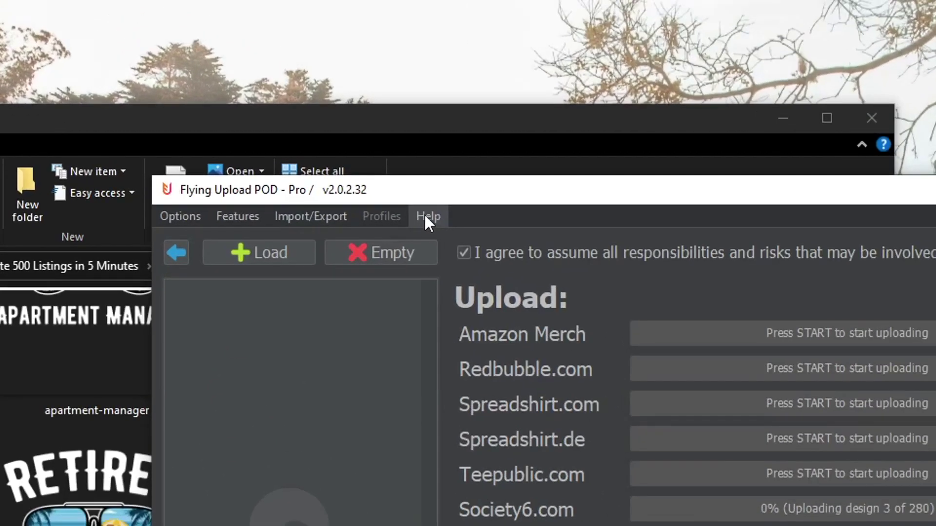
{"action": "left_click", "coordinate": [283, 99]}
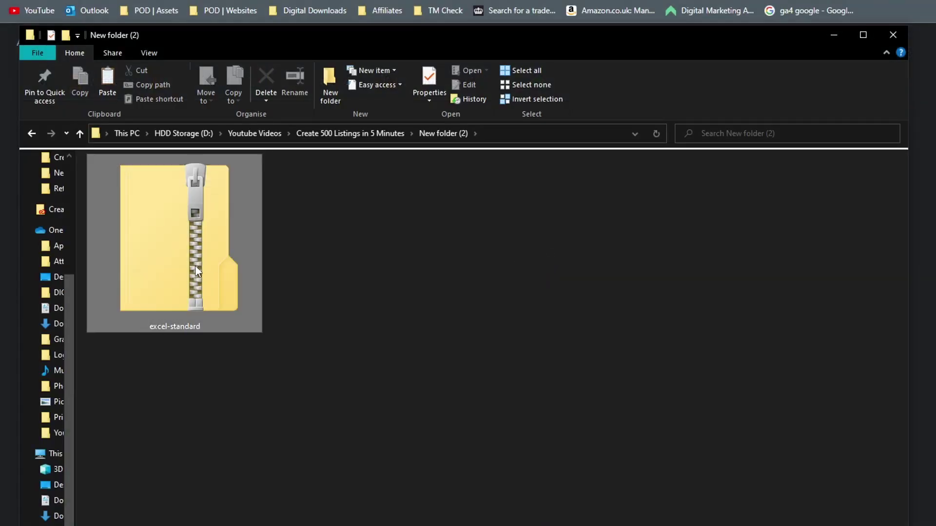
- Extract the excel-standard zip here and open the Excel Standard v2.1 folder
{"action": "right_click", "coordinate": [195, 265]}
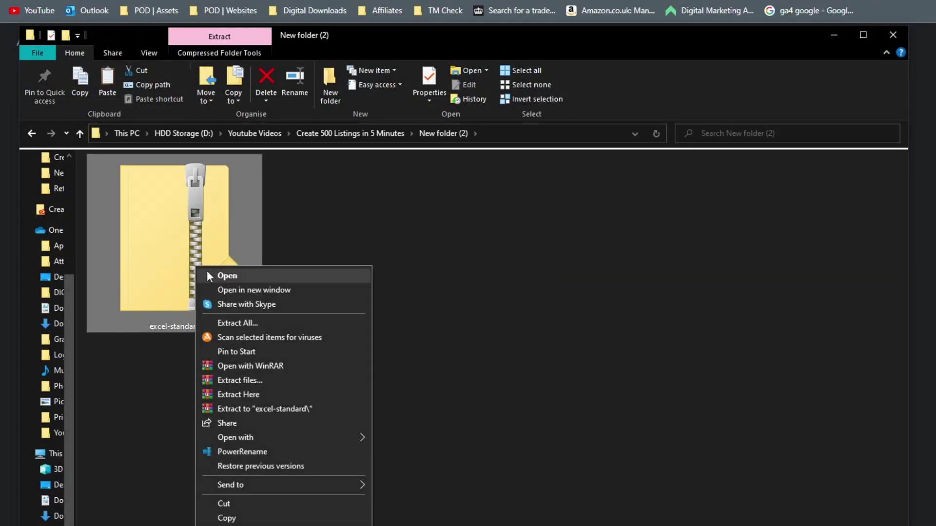
{"action": "left_click", "coordinate": [268, 399]}
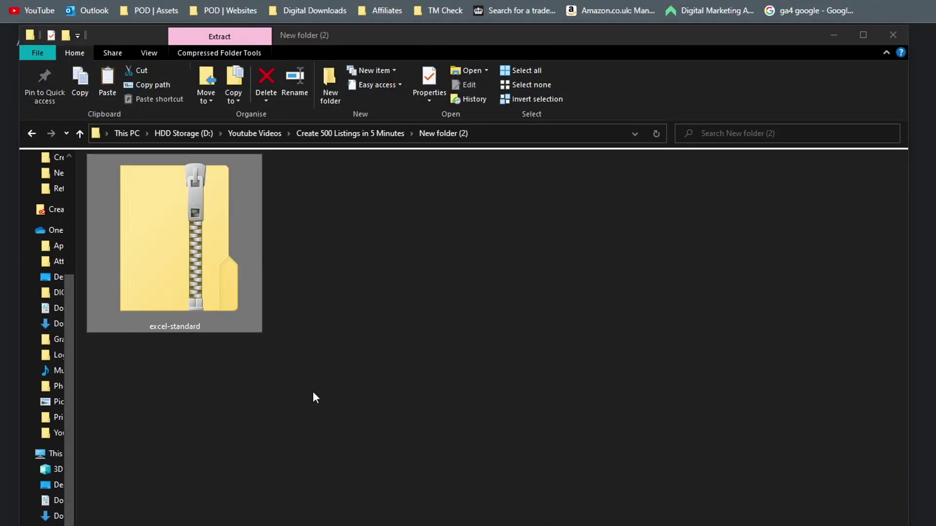
{"action": "double_click", "coordinate": [204, 244]}
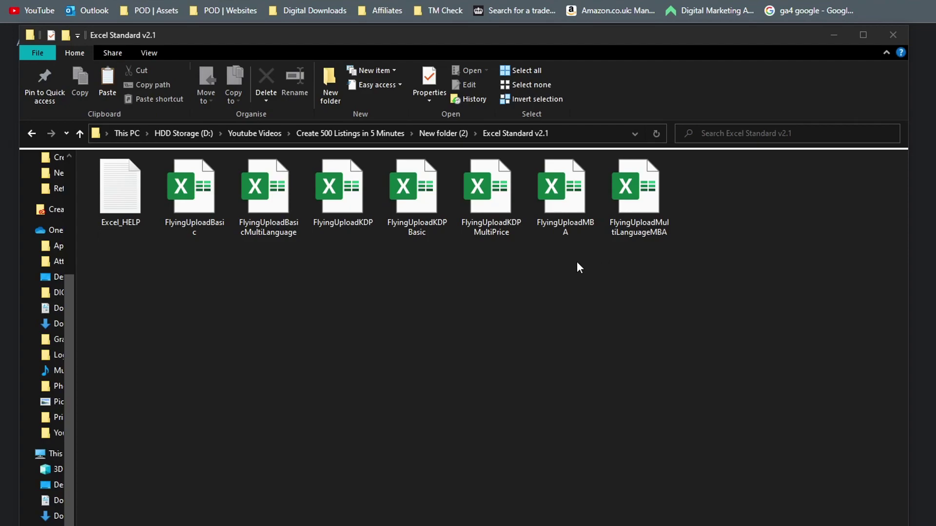
- Copy the FlyingUploadBasic template into the design images folder and open it
{"action": "left_click", "coordinate": [567, 209]}
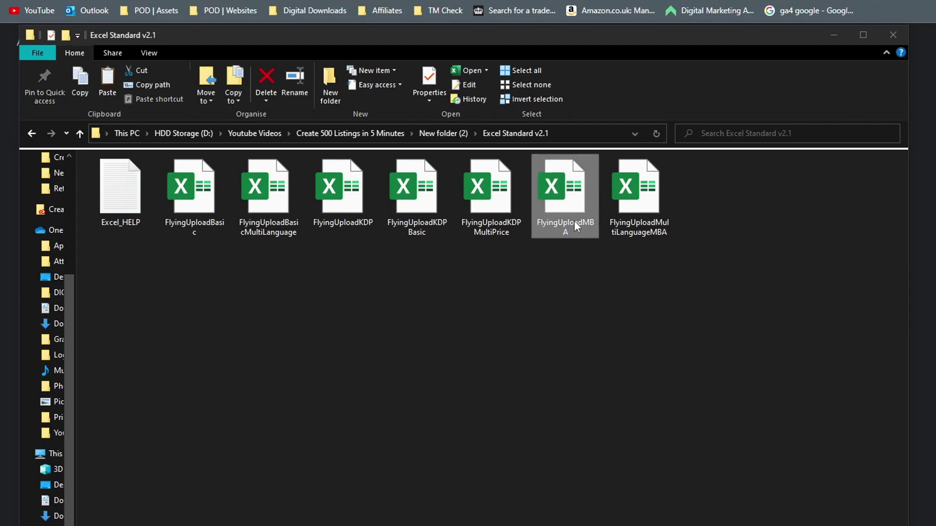
{"action": "left_click", "coordinate": [543, 277]}
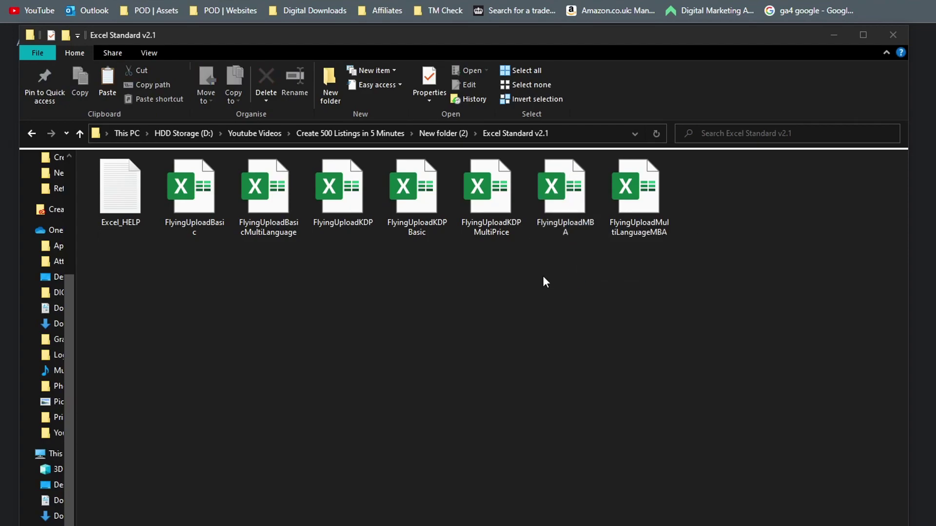
{"action": "left_click", "coordinate": [193, 232]}
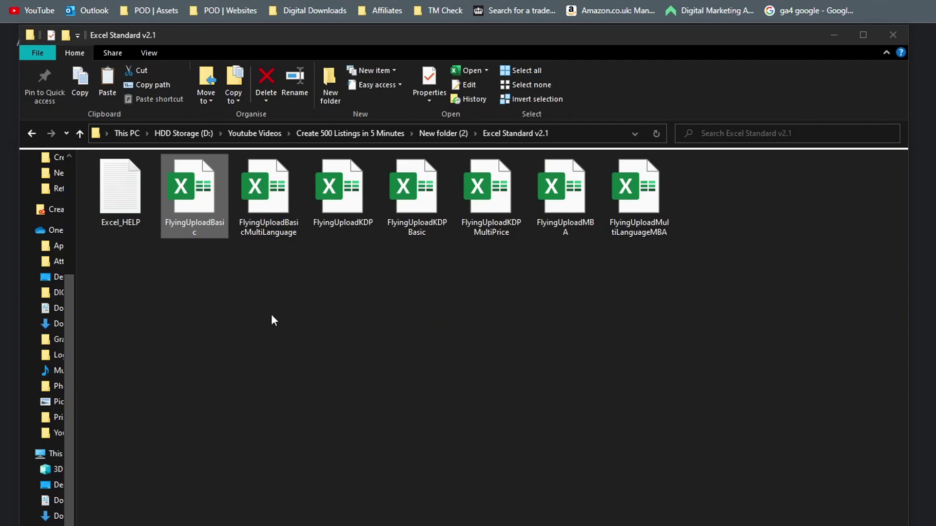
{"action": "left_click_drag", "start_coordinate": [219, 254], "coordinate": [165, 159]}
{"action": "key", "text": "ctrl+c"}
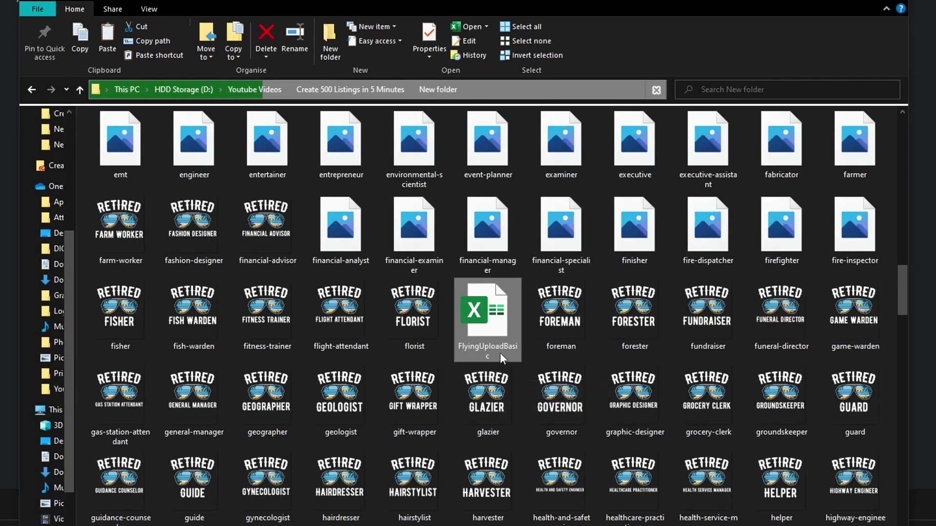
{"action": "double_click", "coordinate": [487, 317]}
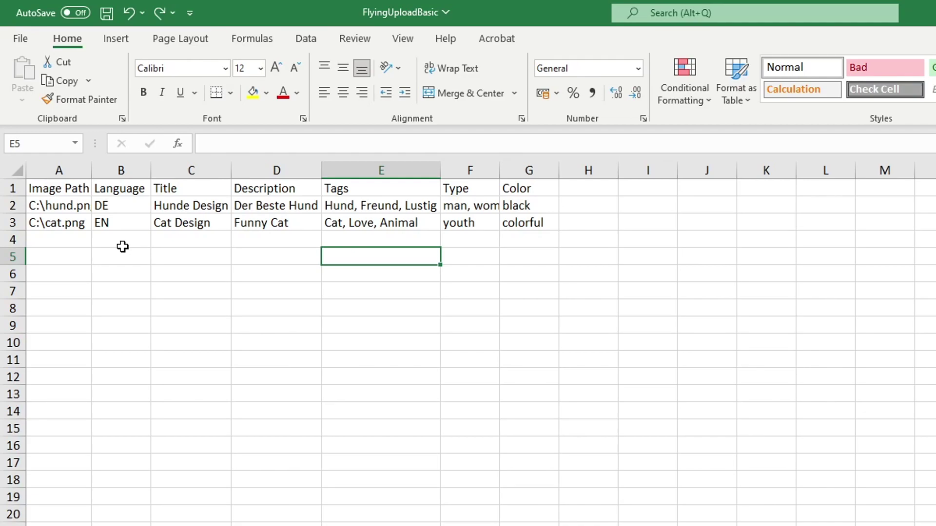
- Clear the row 3 example and A2's image path, and set B2's language to EN
{"action": "left_click_drag", "start_coordinate": [35, 223], "coordinate": [551, 234]}
{"action": "key", "text": "Delete"}
{"action": "left_click", "coordinate": [56, 204]}
{"action": "key", "text": "Delete"}
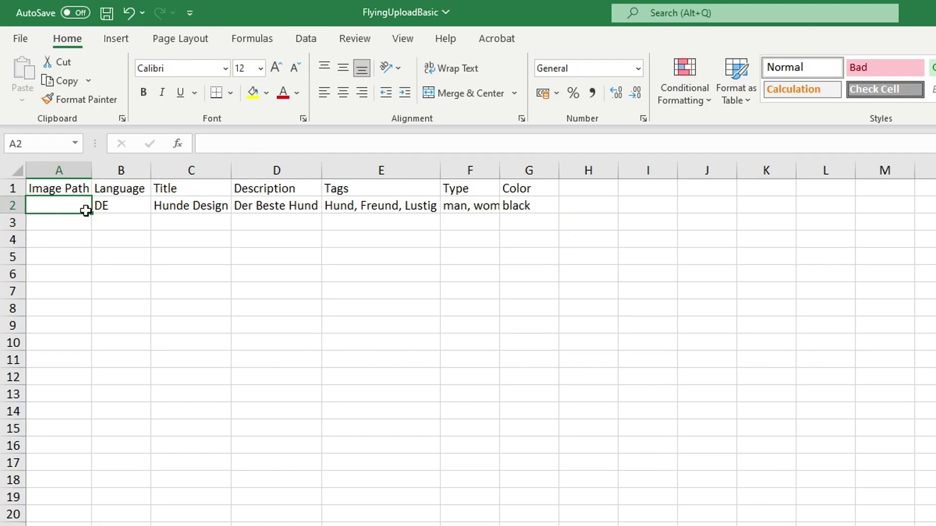
{"action": "left_click", "coordinate": [107, 204]}
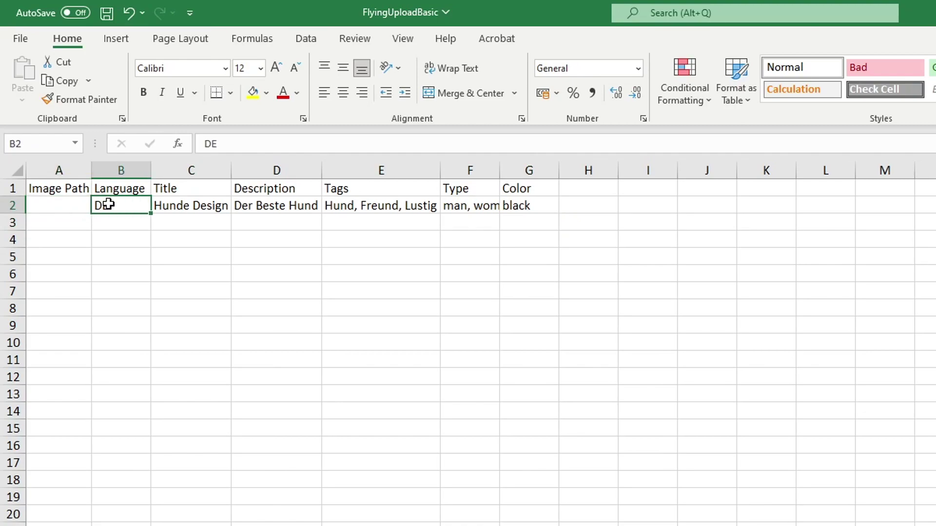
{"action": "type", "text": "EN"}
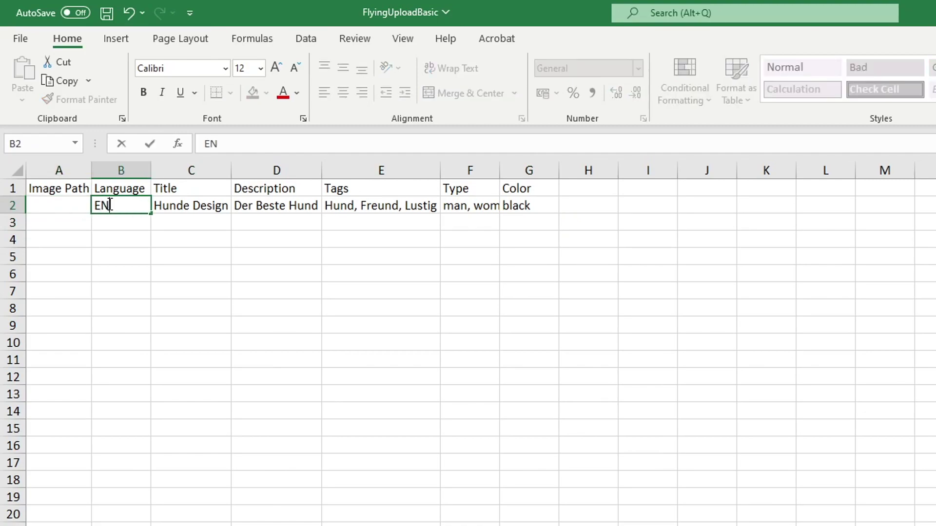
{"action": "key", "text": "Return"}
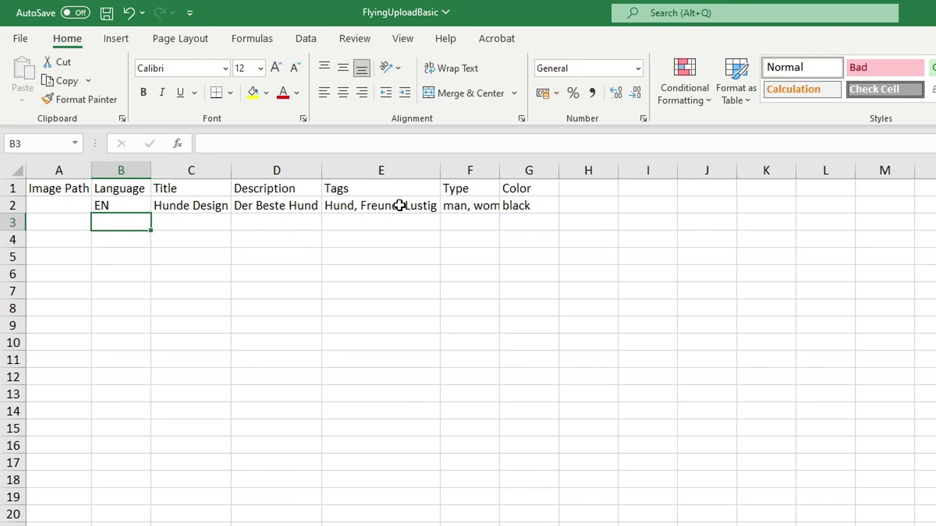
- Append ", youth" to F2's type list and widen column F to fit
{"action": "left_click", "coordinate": [455, 205]}
{"action": "left_click_drag", "start_coordinate": [502, 166], "coordinate": [549, 167]}
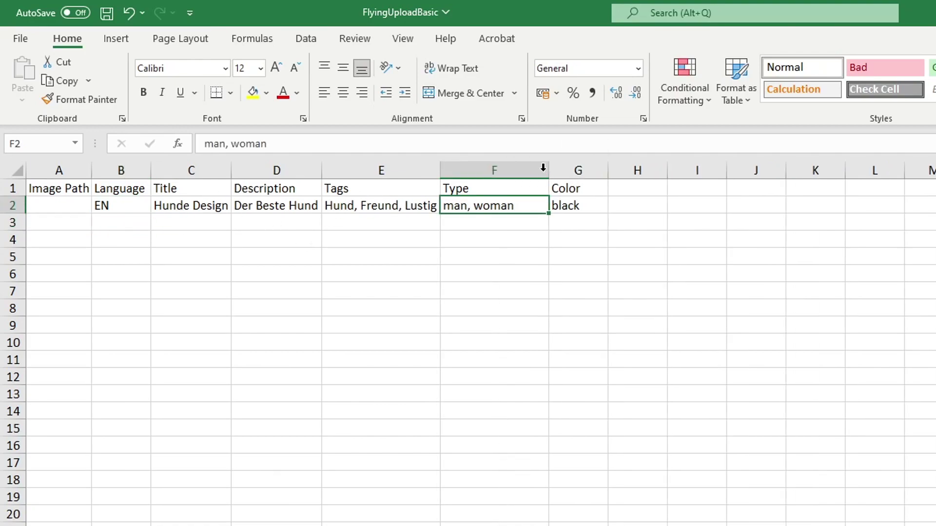
{"action": "double_click", "coordinate": [518, 206]}
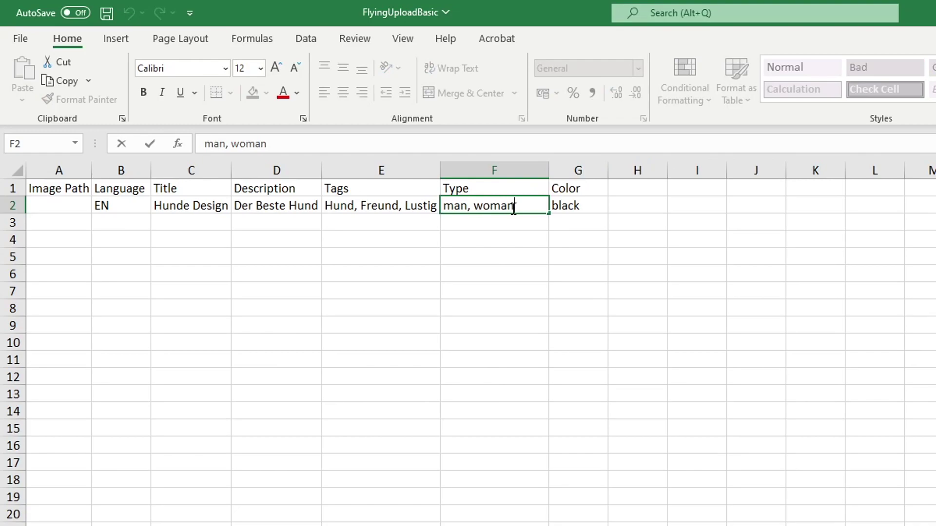
{"action": "type", "text": ", youth"}
{"action": "key", "text": "Return"}
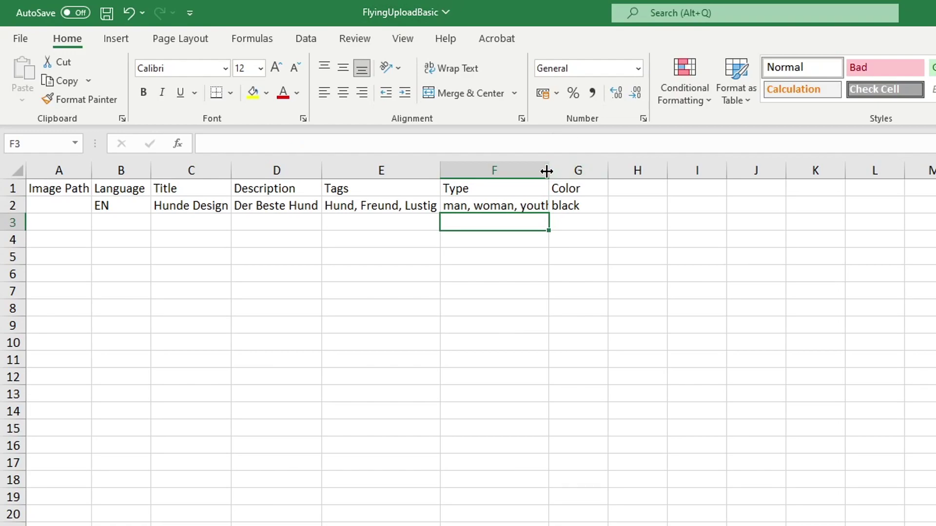
{"action": "double_click", "coordinate": [549, 170]}
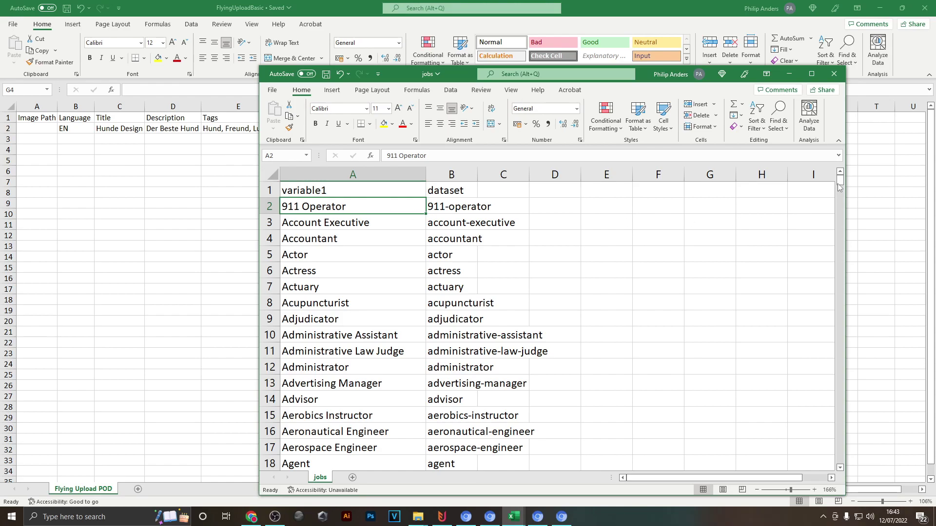
- Copy the 501 job titles from the jobs workbook's column A and paste them starting at H2
{"action": "left_click_drag", "start_coordinate": [453, 78], "coordinate": [476, 53]}
{"action": "left_click_drag", "start_coordinate": [863, 155], "coordinate": [864, 158]}
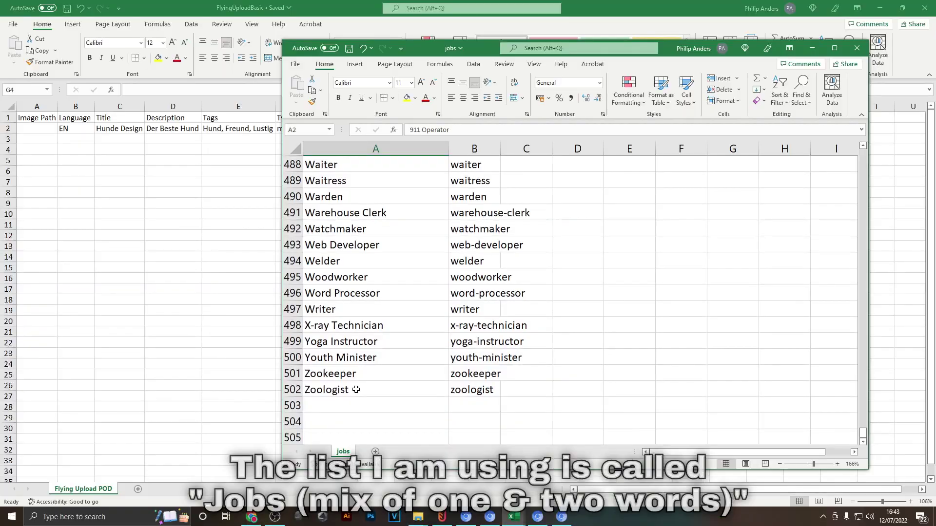
{"action": "key", "text": "ctrl+shift+Up"}
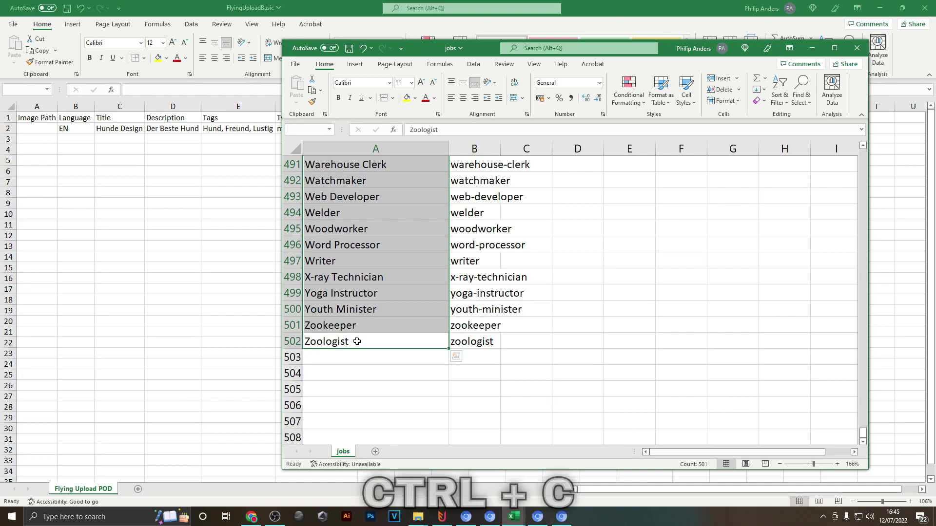
{"action": "key", "text": "ctrl+c"}
{"action": "key", "text": "alt+Tab"}
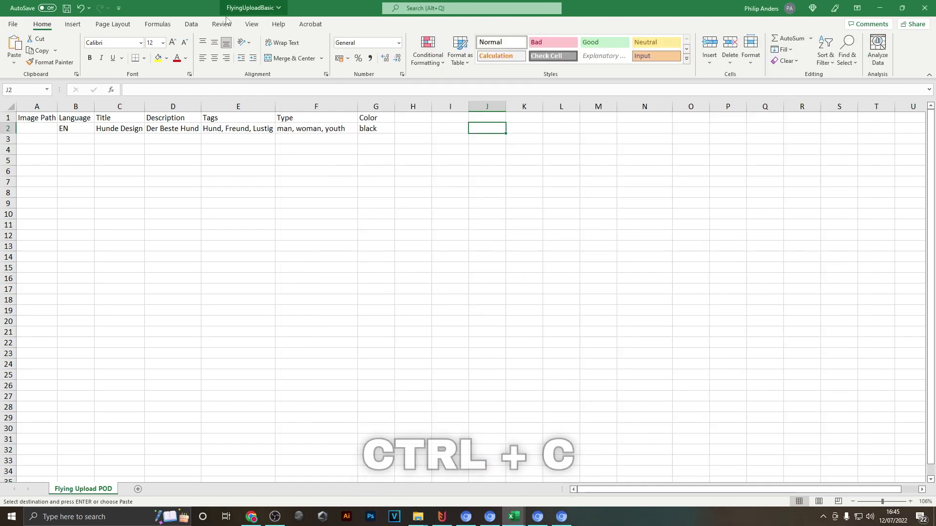
{"action": "left_click", "coordinate": [408, 130]}
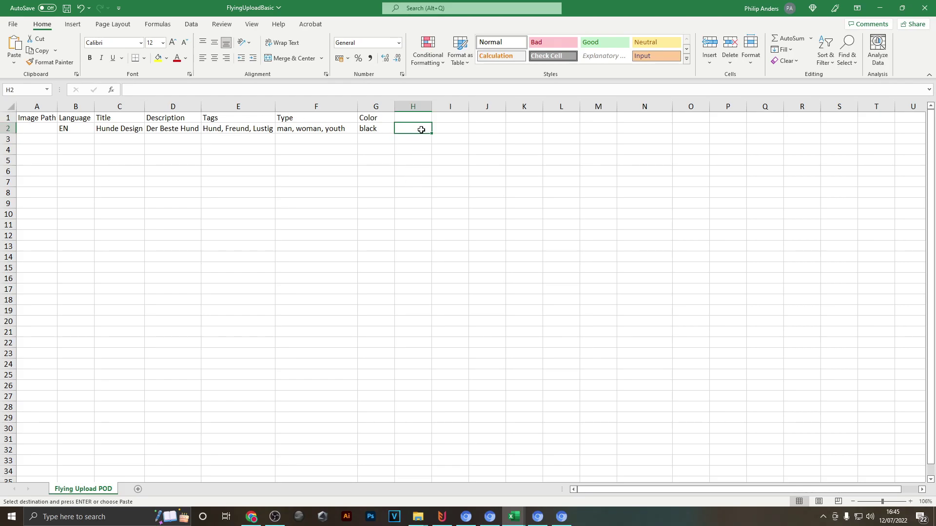
{"action": "key", "text": "ctrl+v"}
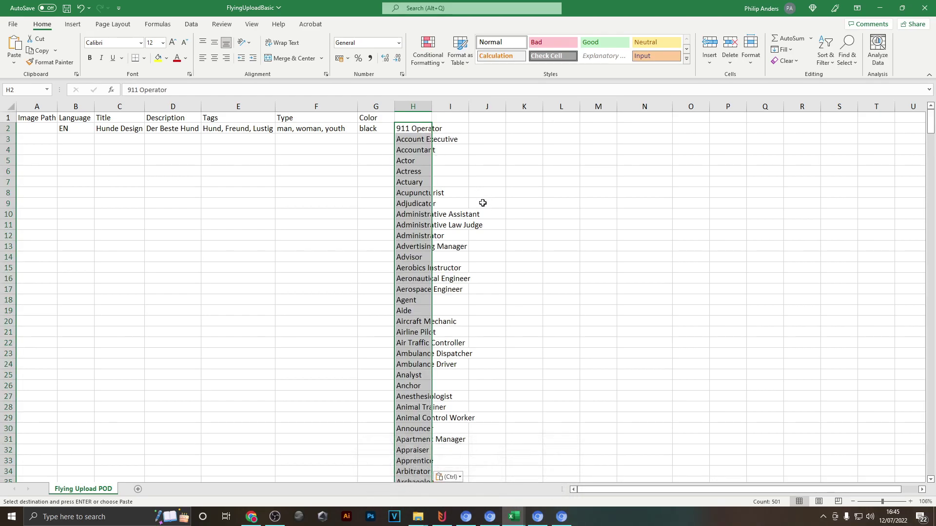
- Replace C2's Hunde Design with ="Retired "&H2&" Retirement Gift" and widen column C
{"action": "left_click", "coordinate": [374, 140]}
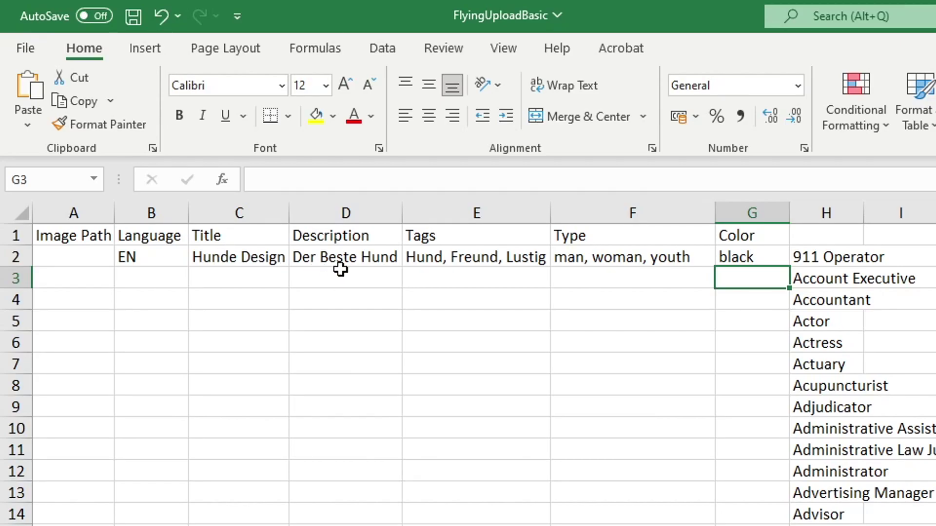
{"action": "left_click", "coordinate": [272, 255]}
{"action": "left_click", "coordinate": [361, 183]}
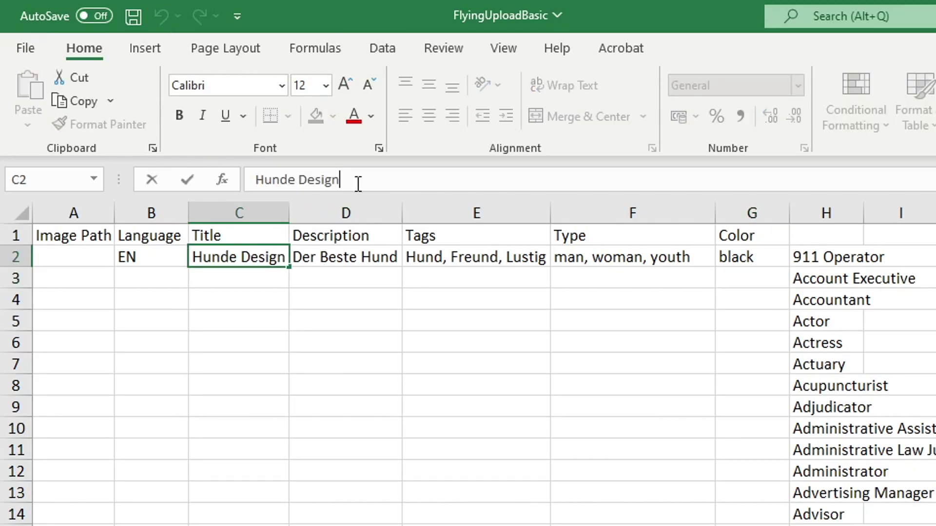
{"action": "left_click_drag", "start_coordinate": [359, 182], "coordinate": [132, 146]}
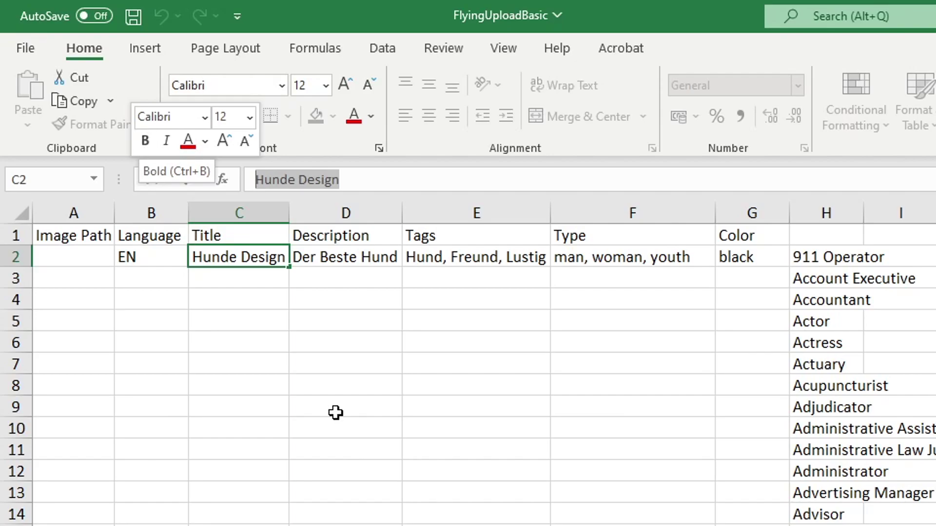
{"action": "type", "text": "=\""}
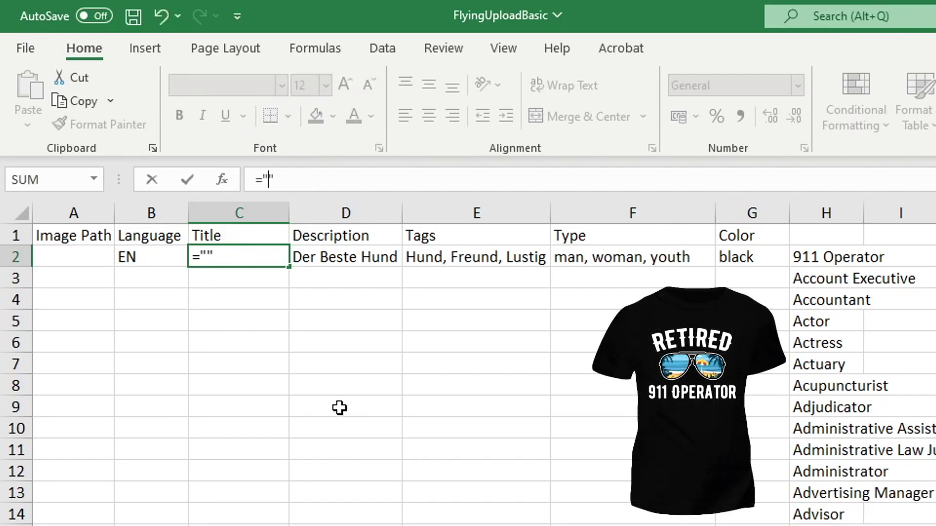
{"action": "type", "text": "Retired "}
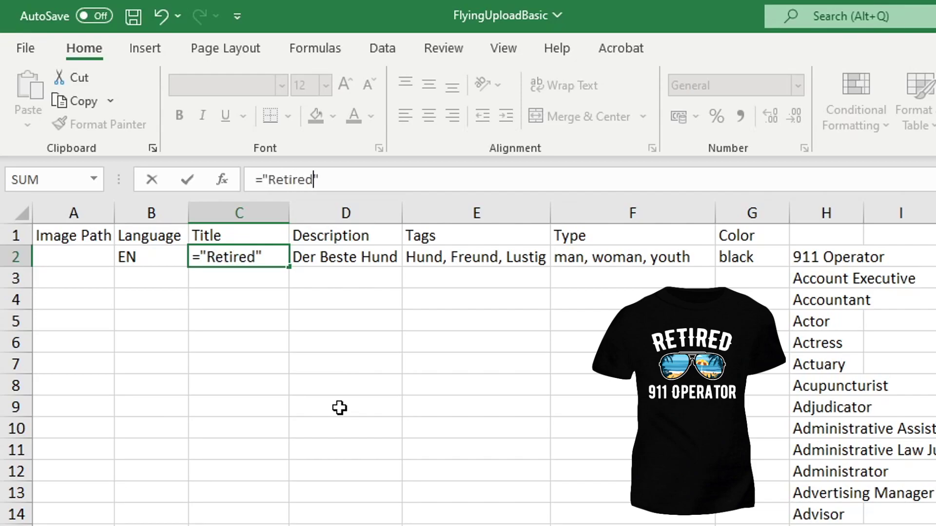
{"action": "type", "text": "\"&"}
{"action": "type", "text": "H2"}
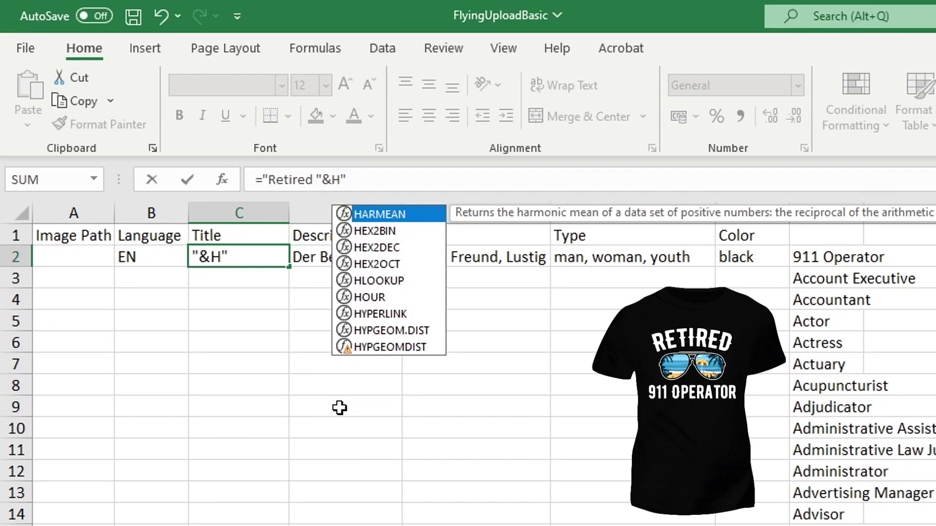
{"action": "type", "text": "&"}
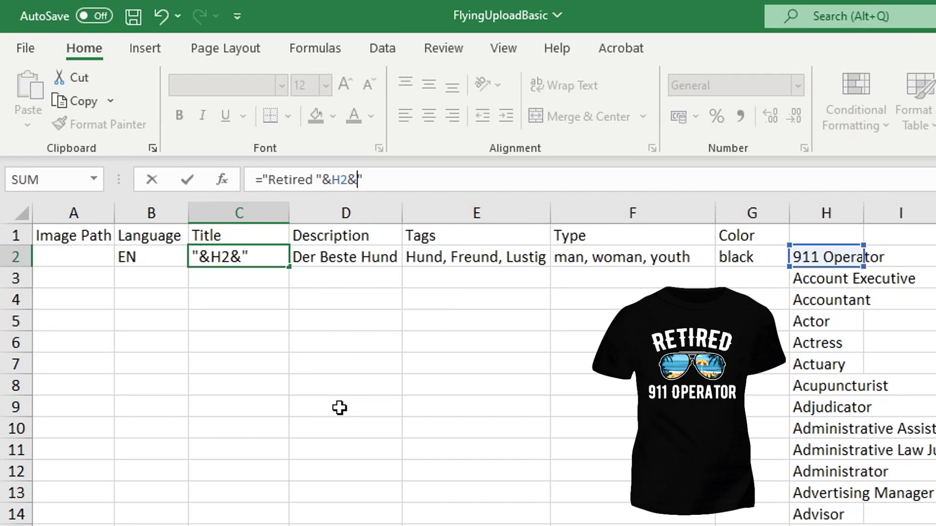
{"action": "type", "text": "\" Retirement Gif"}
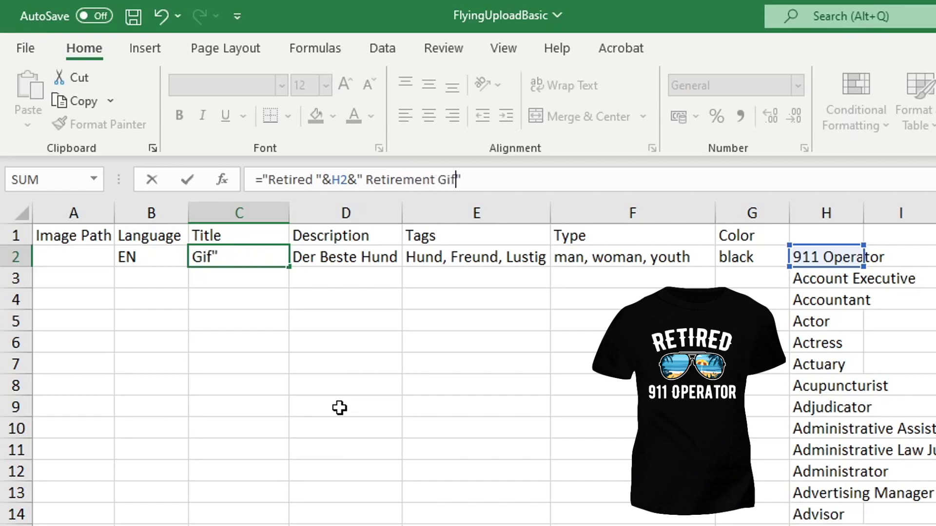
{"action": "type", "text": "t"}
{"action": "key", "text": "Return"}
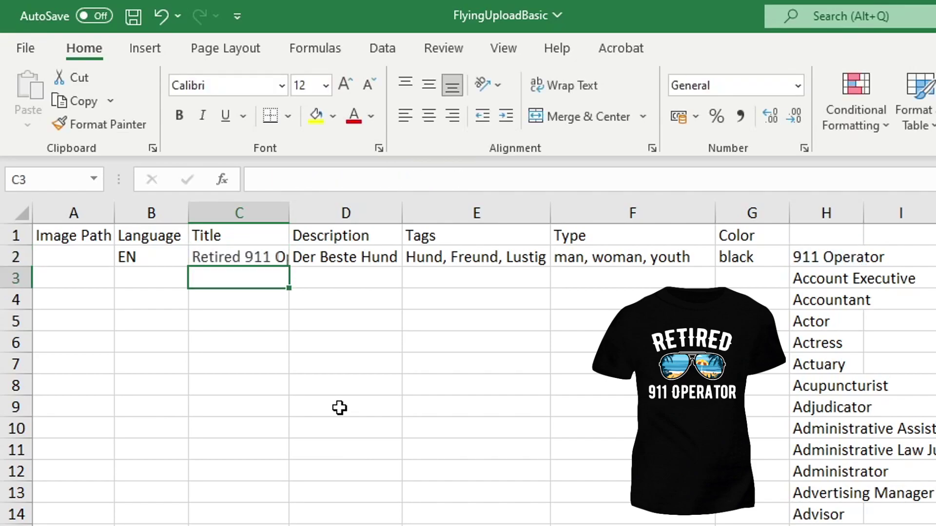
{"action": "left_click_drag", "start_coordinate": [297, 204], "coordinate": [467, 205]}
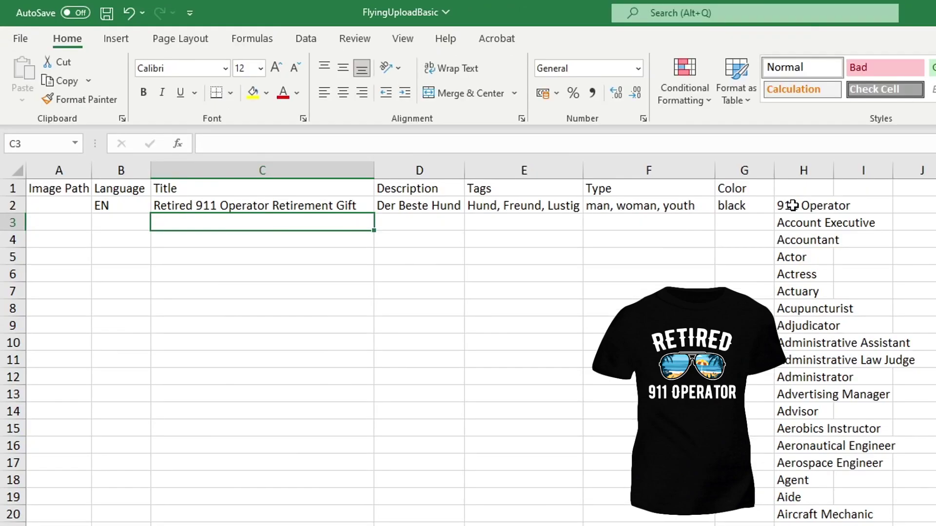
{"action": "left_click", "coordinate": [401, 206]}
- Paste the H2-based description formula over Der Beste Hund in D2
{"action": "triple_click", "coordinate": [231, 144]}
{"action": "key", "text": "ctrl+v"}
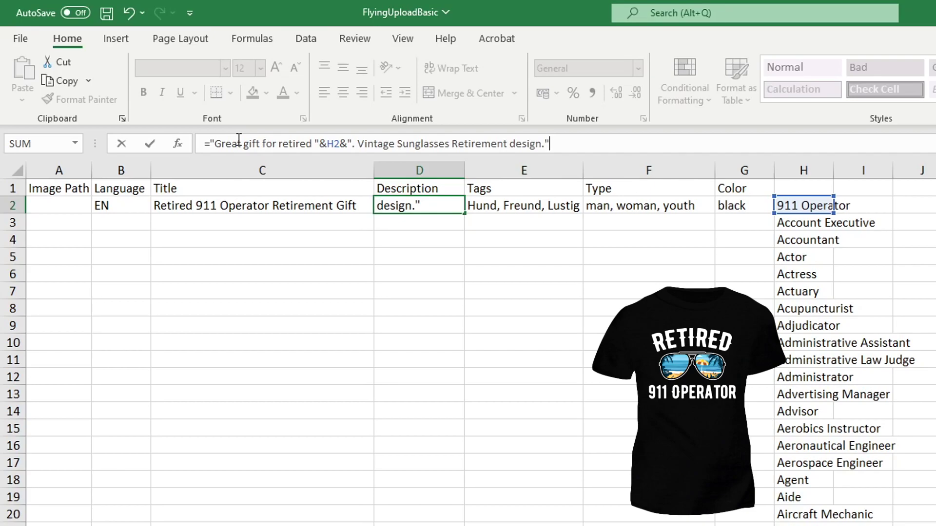
{"action": "key", "text": "Tab"}
- Replace E2's tags Hund, Freund, Lustig with a formula starting with H2, retired, retirement
{"action": "left_click", "coordinate": [319, 137]}
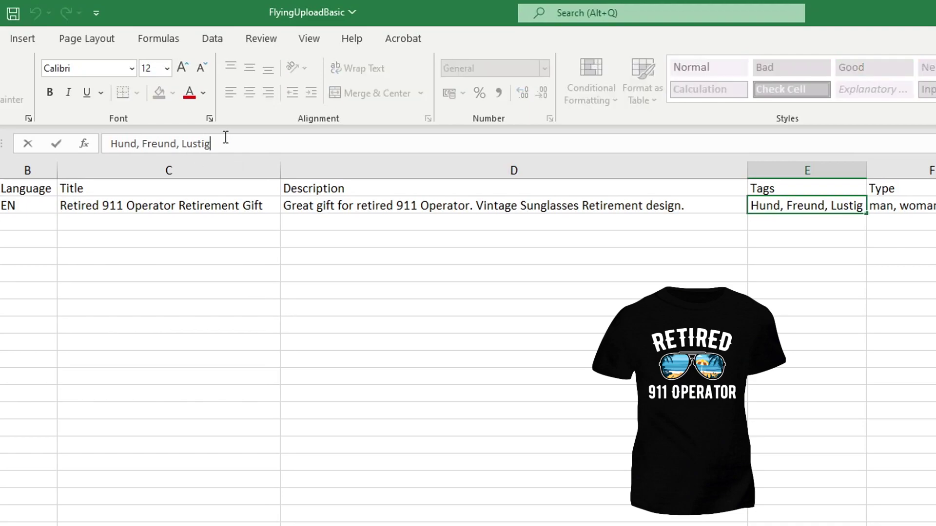
{"action": "key", "text": "shift+Home"}
{"action": "type", "text": "="}
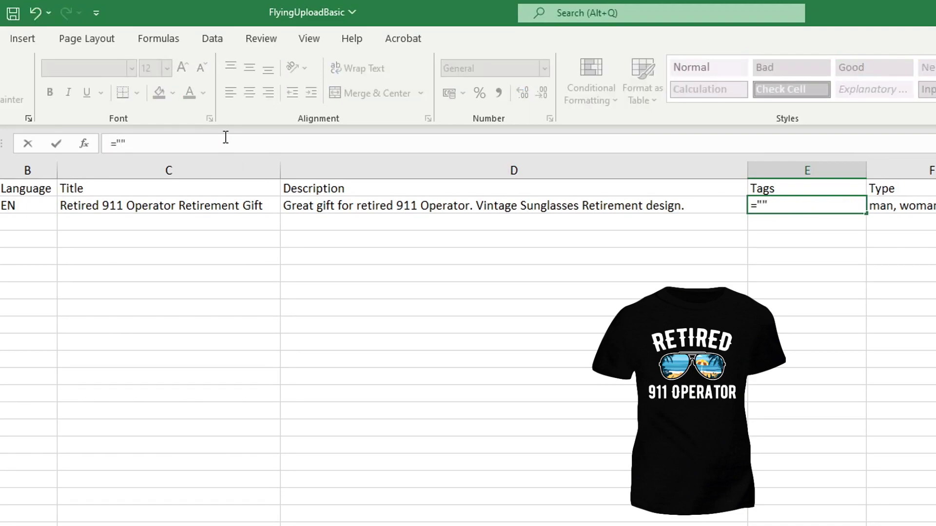
{"action": "type", "text": "\"\"&H2&\""}
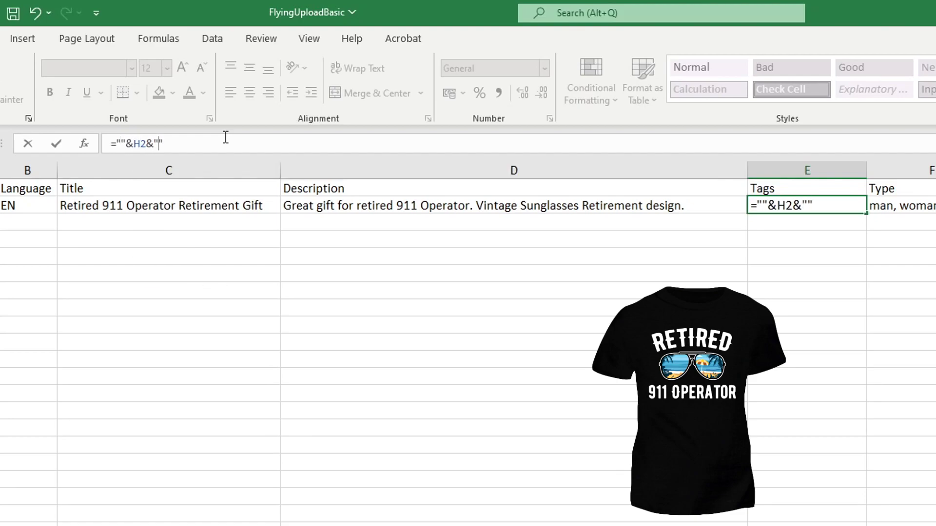
{"action": "type", "text": ", retired, retirement, gift, retro, vintage, men, women,sunglasses"}
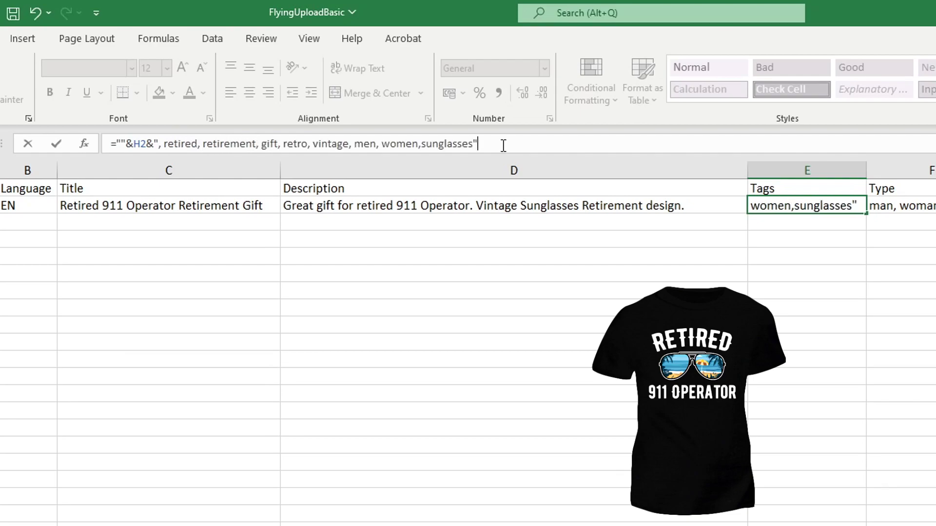
{"action": "key", "text": "Return"}
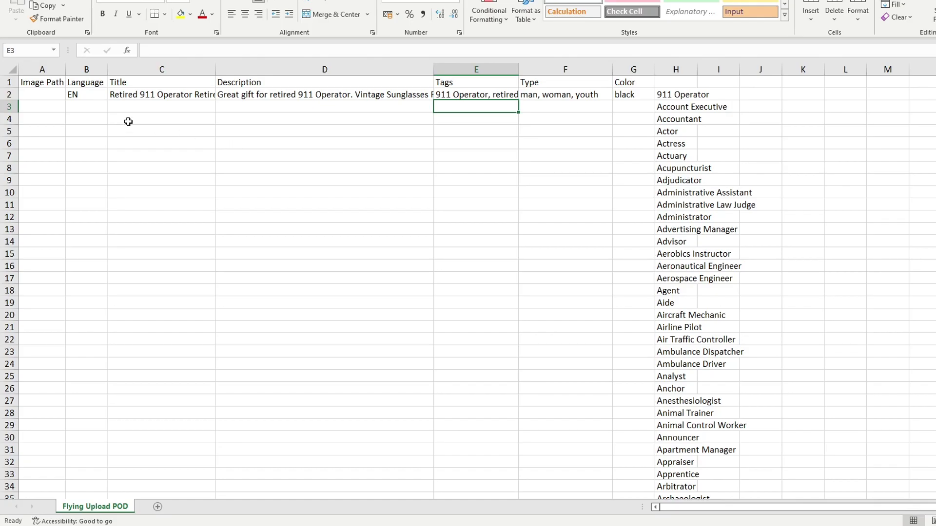
- Fill the B2:G2 listing down through row 502 and widen columns C and D
{"action": "left_click", "coordinate": [89, 93]}
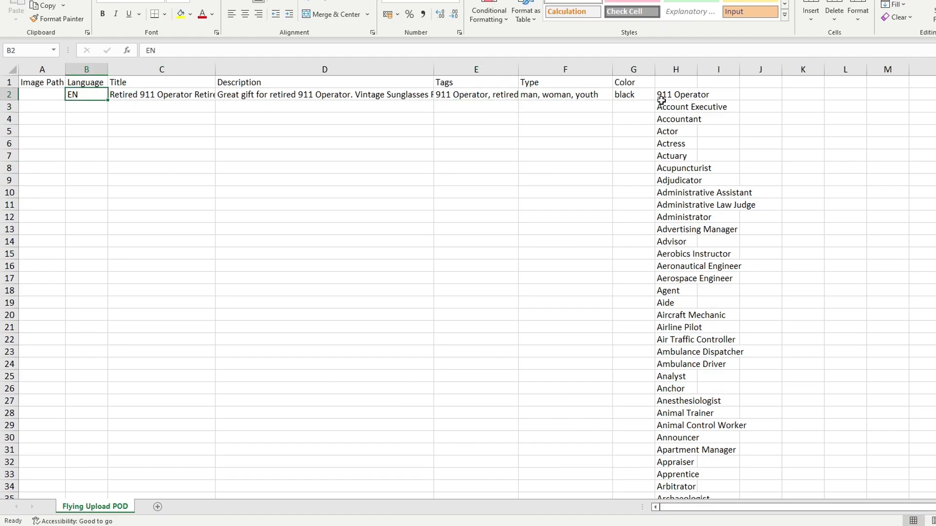
{"action": "left_click", "coordinate": [637, 95], "text": "shift"}
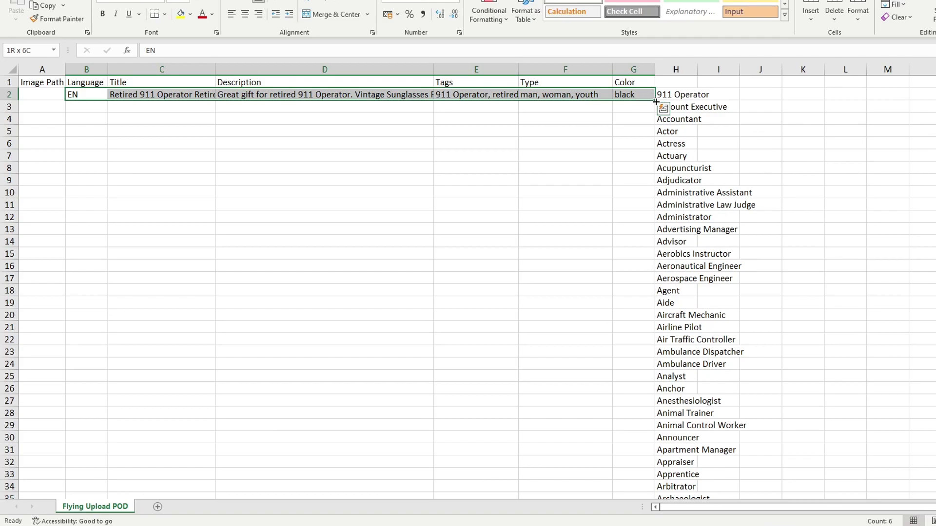
{"action": "left_click_drag", "start_coordinate": [655, 101], "coordinate": [647, 481]}
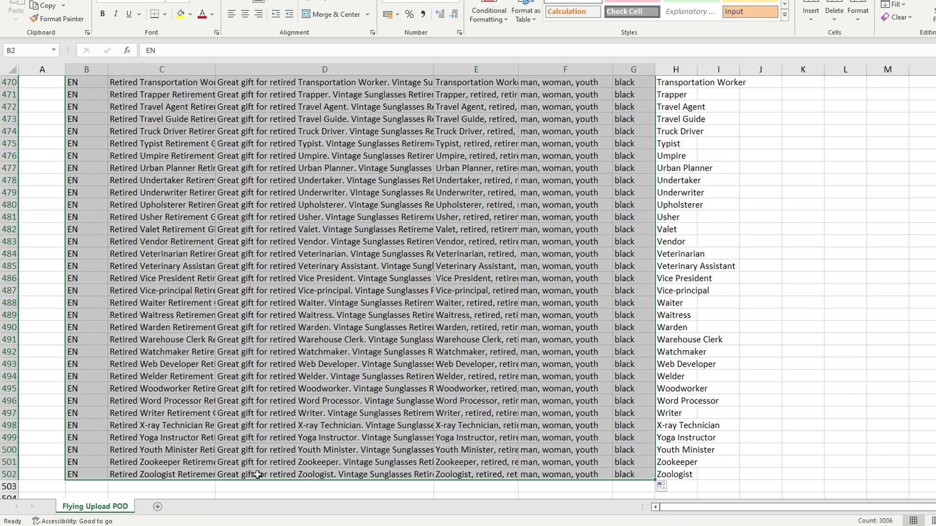
{"action": "left_click", "coordinate": [257, 474]}
{"action": "left_click_drag", "start_coordinate": [212, 64], "coordinate": [240, 72]}
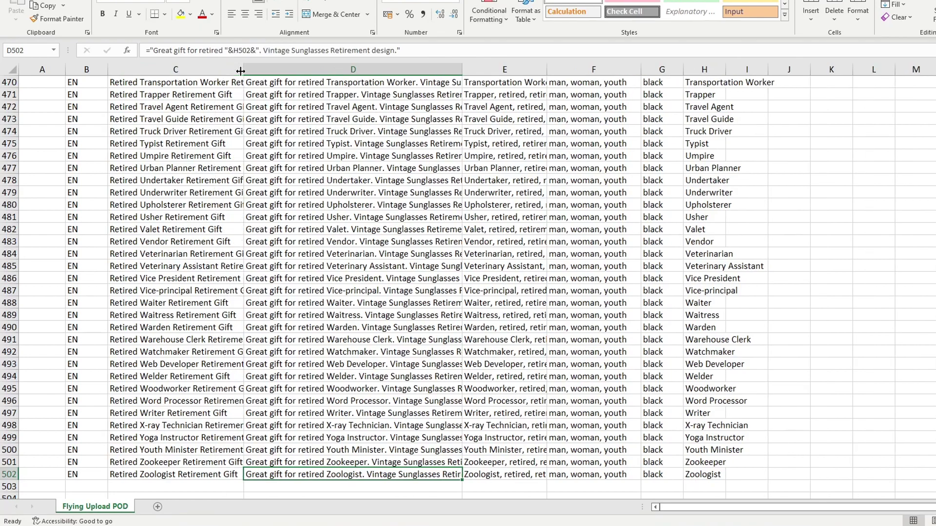
{"action": "left_click_drag", "start_coordinate": [462, 72], "coordinate": [489, 73]}
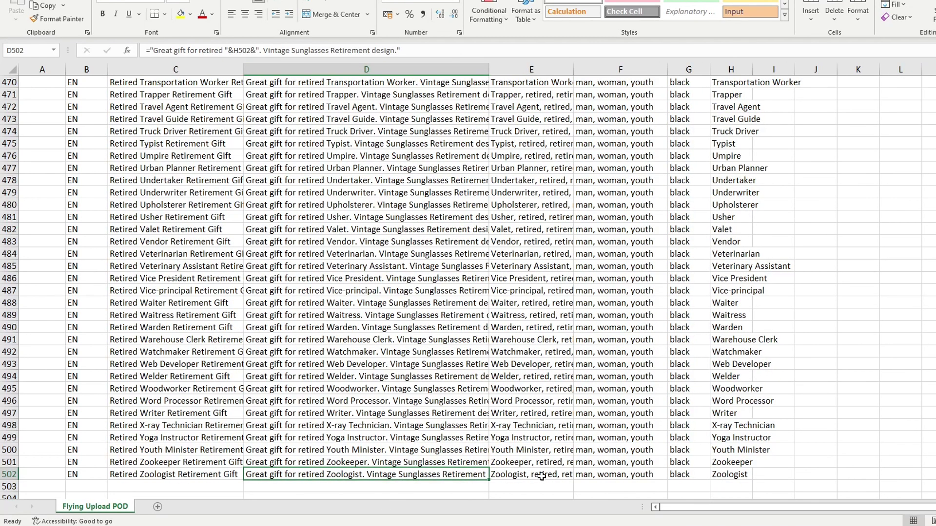
{"action": "scroll", "coordinate": [70, 138], "scroll_direction": "up", "scroll_amount": 20}
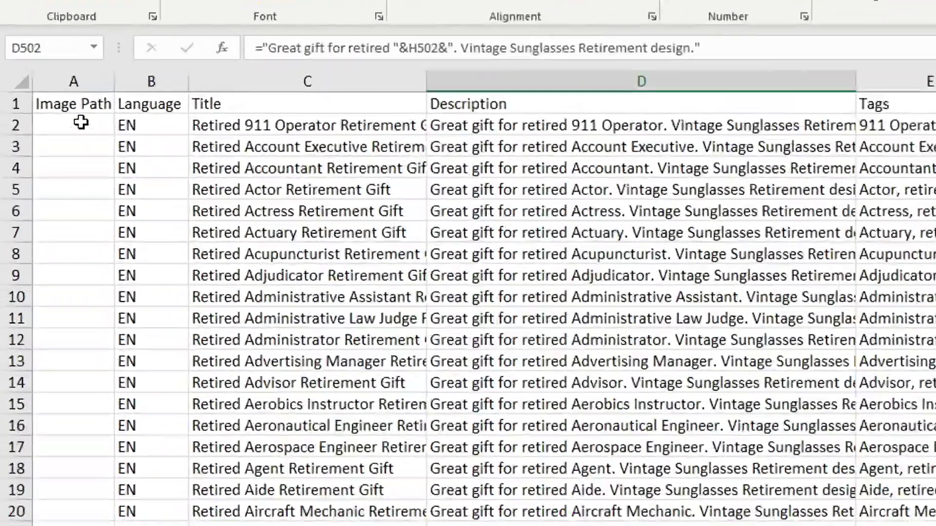
{"action": "left_click", "coordinate": [46, 96]}
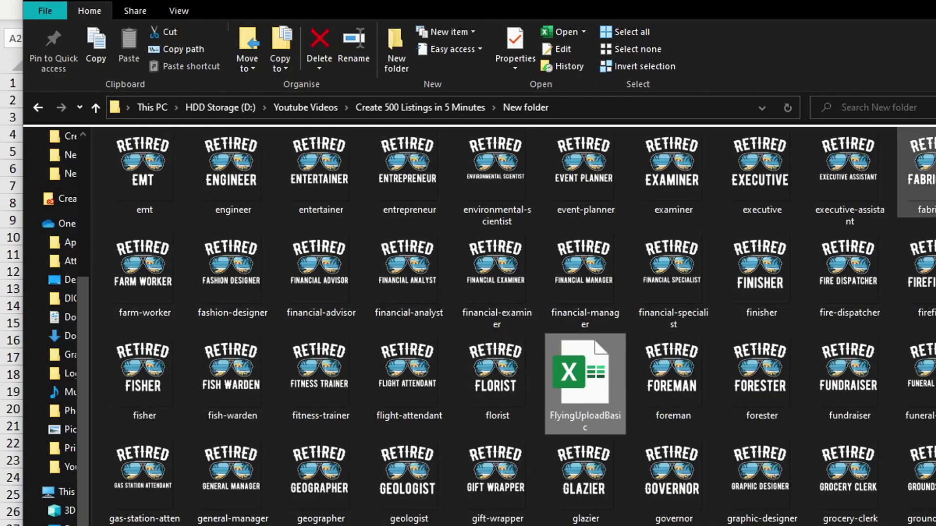
- Place the image folder beside the sheet and sort its images by date, ascending
{"action": "left_click_drag", "start_coordinate": [743, 5], "coordinate": [935, 3]}
{"action": "scroll", "coordinate": [531, 204], "scroll_direction": "up", "scroll_amount": 20}
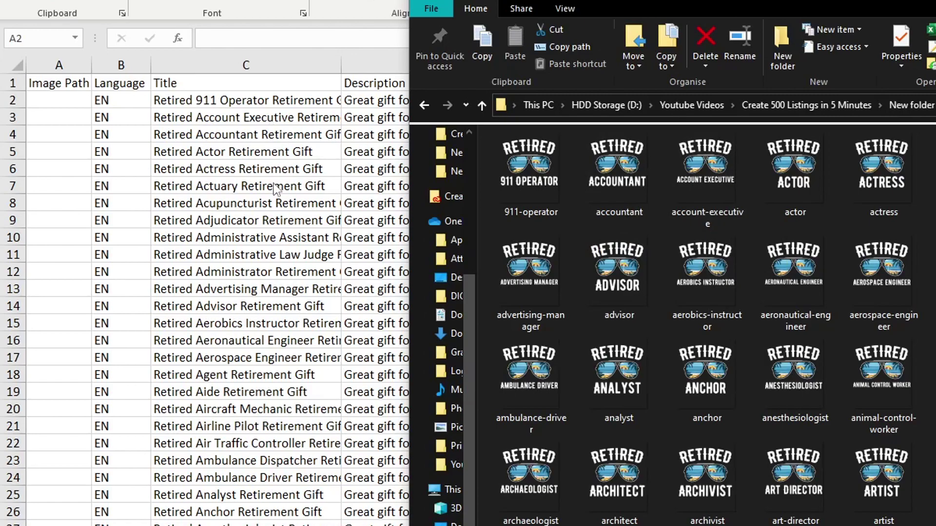
{"action": "right_click", "coordinate": [488, 195]}
{"action": "mouse_move", "coordinate": [566, 209]}
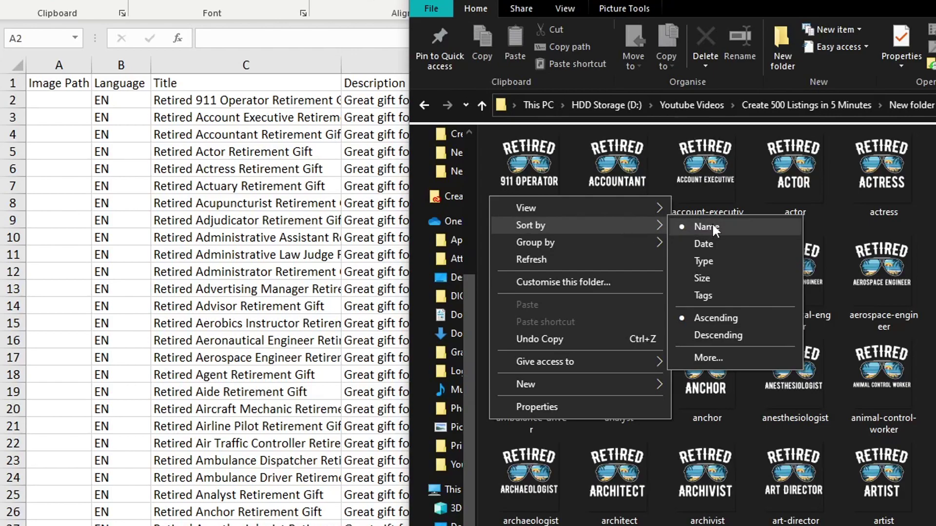
{"action": "left_click", "coordinate": [716, 244]}
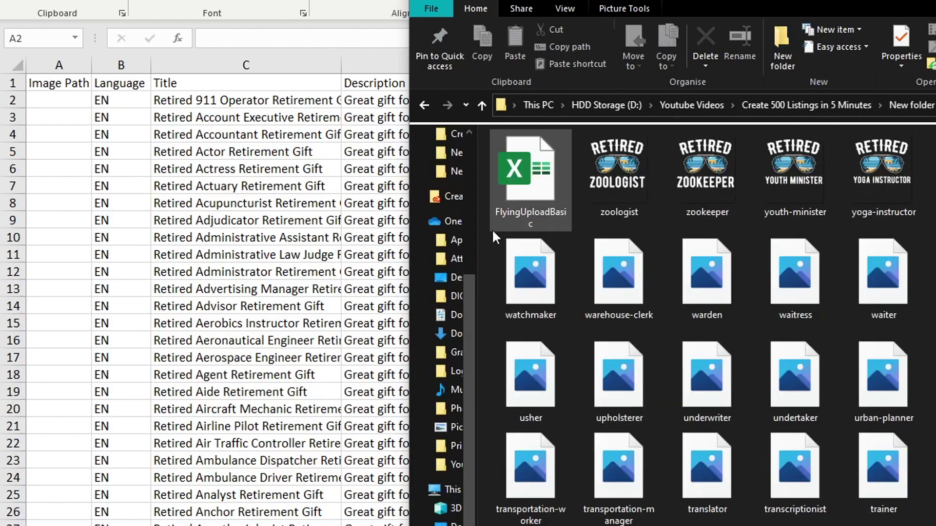
{"action": "right_click", "coordinate": [493, 229]}
{"action": "mouse_move", "coordinate": [542, 255]}
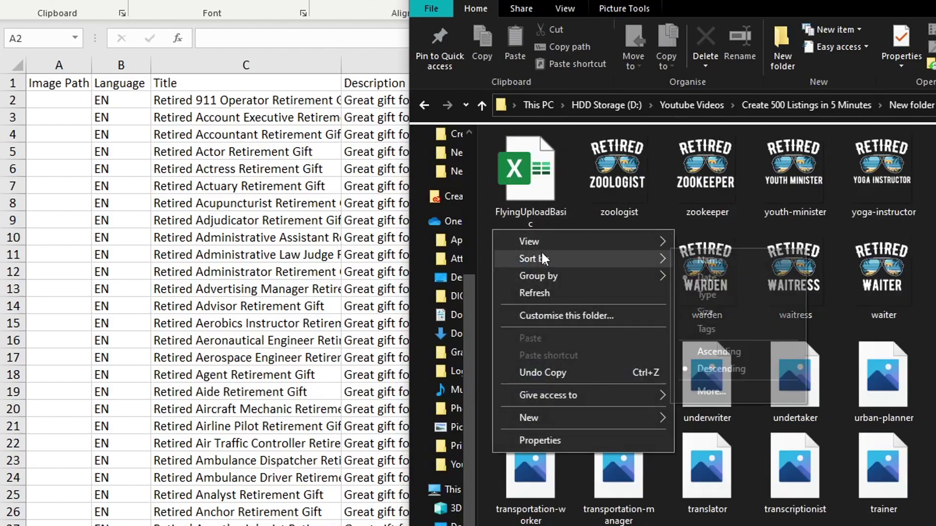
{"action": "left_click", "coordinate": [726, 351]}
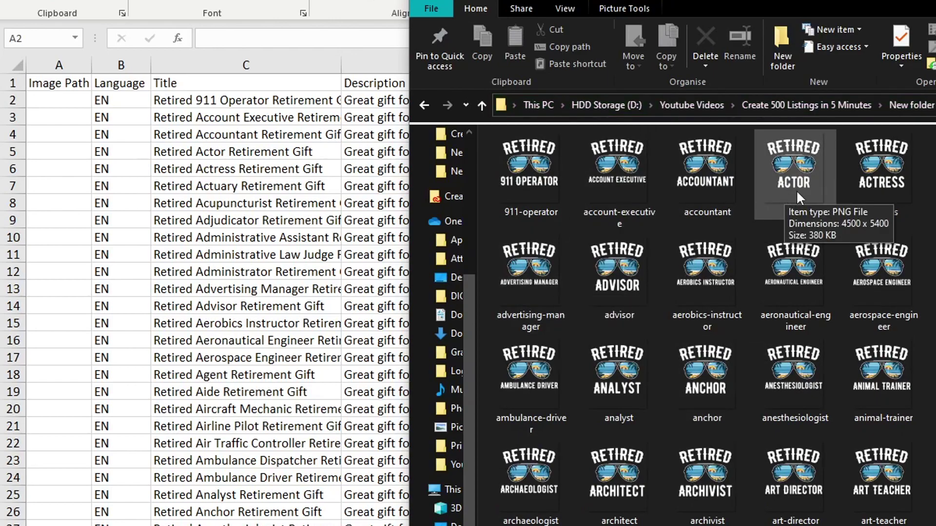
- Select all 501 design images in the folder, leaving out the FlyingUploadBasic workbook
{"action": "left_click", "coordinate": [243, 100]}
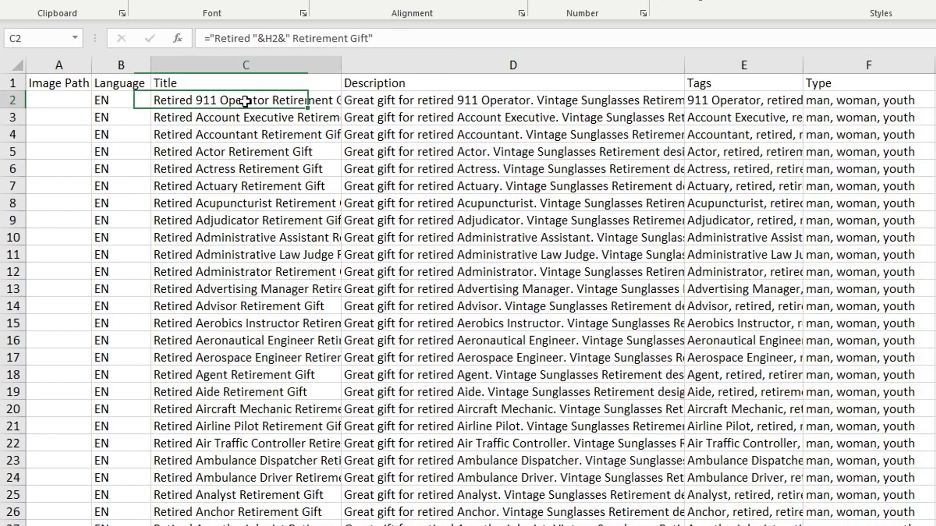
{"action": "key", "text": "alt+Tab"}
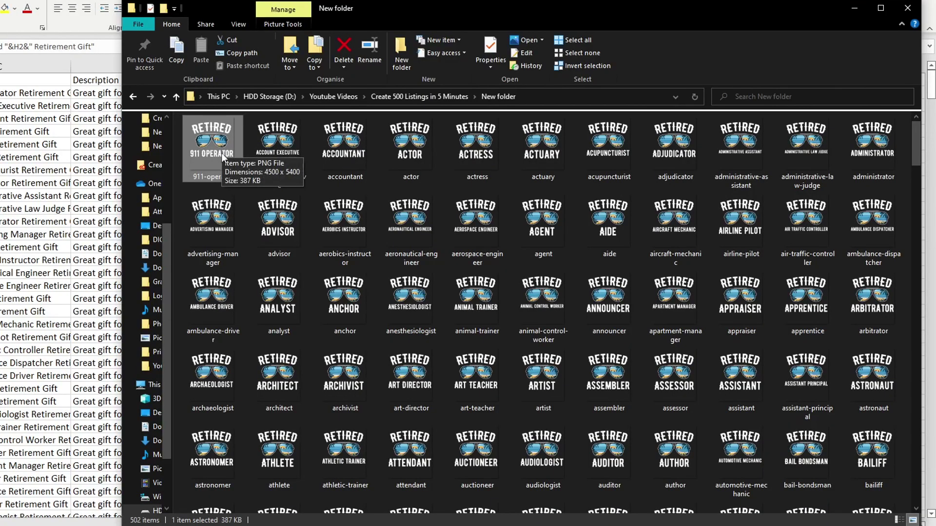
{"action": "key", "text": "ctrl+a"}
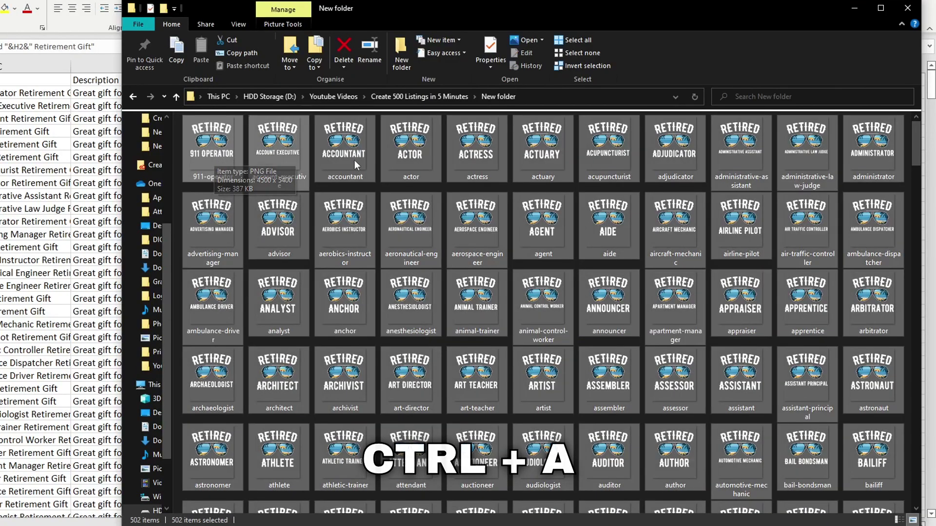
{"action": "scroll", "coordinate": [546, 312], "scroll_direction": "down", "scroll_amount": 20}
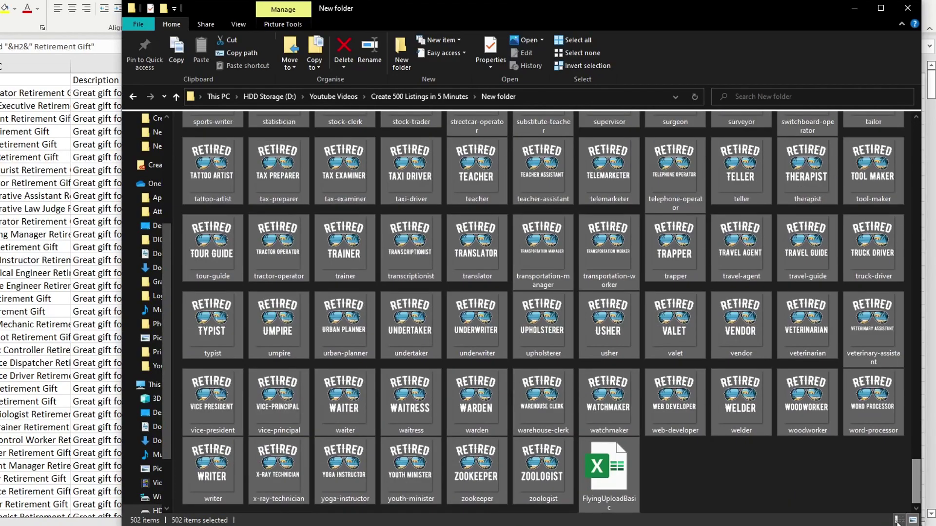
{"action": "left_click", "coordinate": [613, 479], "text": "ctrl"}
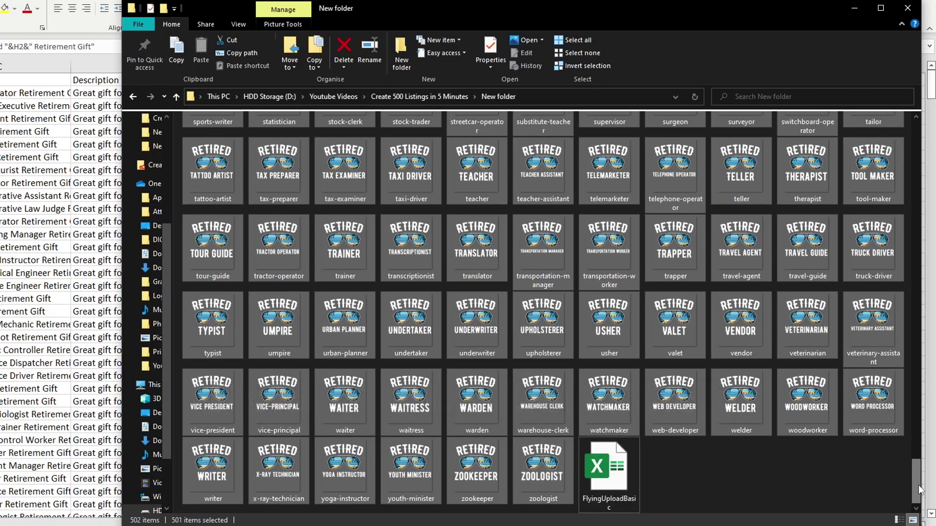
{"action": "left_click_drag", "start_coordinate": [918, 484], "coordinate": [916, 121]}
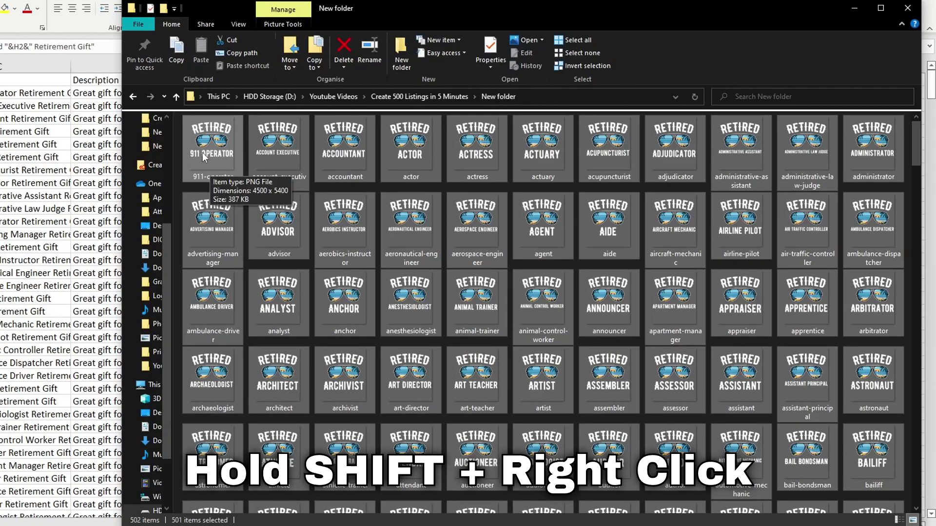
- Copy the selected images' file paths and return to Excel
{"action": "right_click", "coordinate": [203, 153], "text": "shift"}
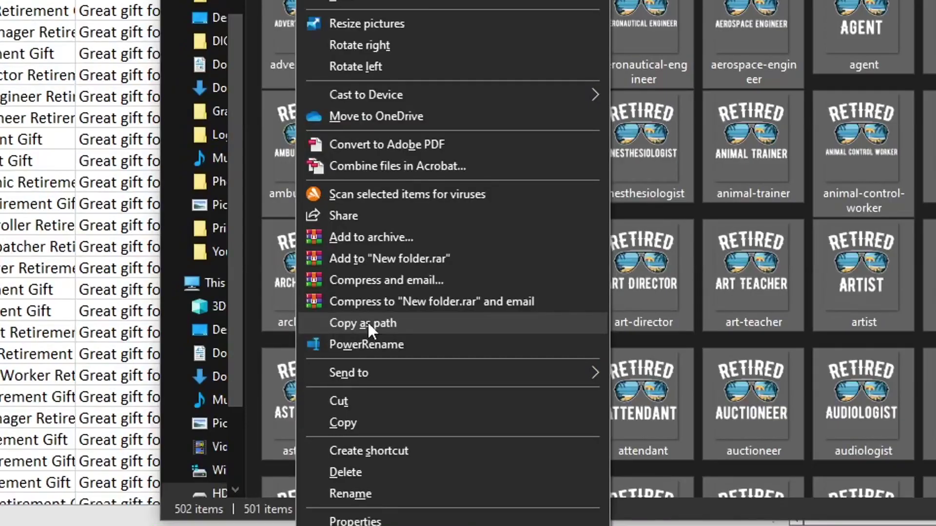
{"action": "left_click", "coordinate": [368, 322]}
{"action": "key", "text": "alt+Tab"}
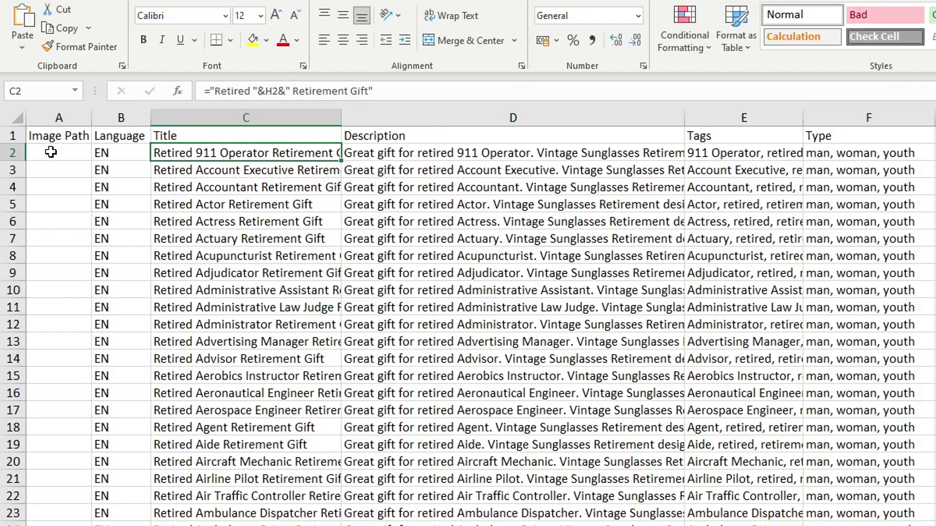
- Paste the copied image paths from A2 down under Image Path and save the workbook
{"action": "left_click", "coordinate": [31, 127]}
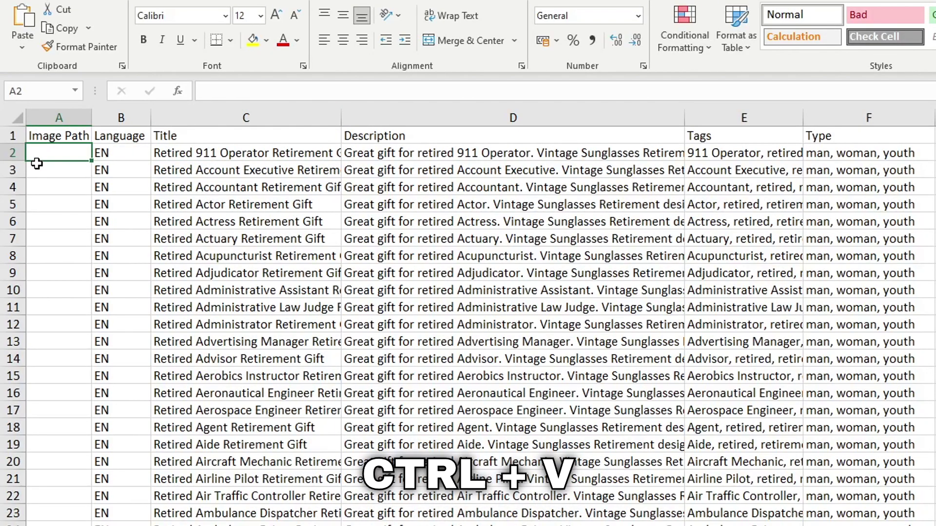
{"action": "key", "text": "ctrl+v"}
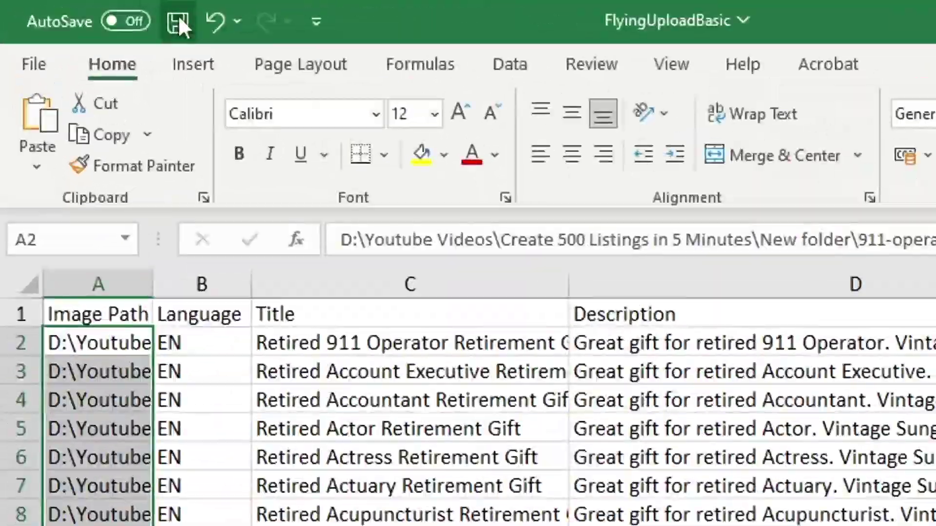
{"action": "left_click", "coordinate": [67, 7]}
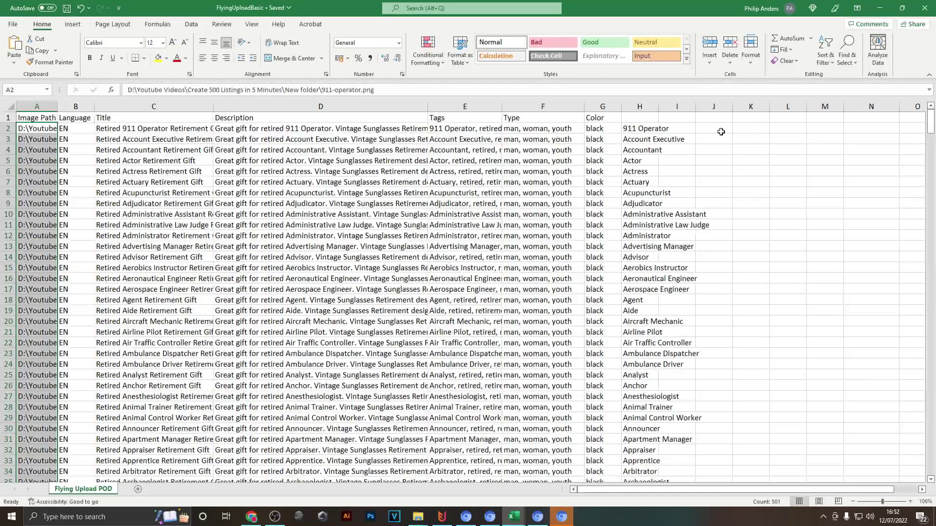
{"action": "left_click", "coordinate": [721, 131]}
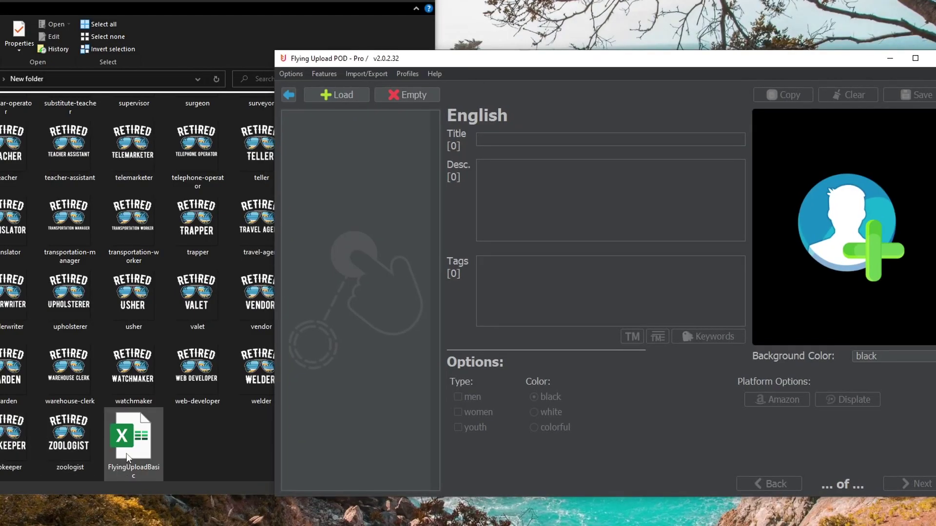
- Import FlyingUploadBasic.xlsx into the design list and review the actress through aerospace-engineer listings
{"action": "left_click_drag", "start_coordinate": [126, 454], "coordinate": [345, 150]}
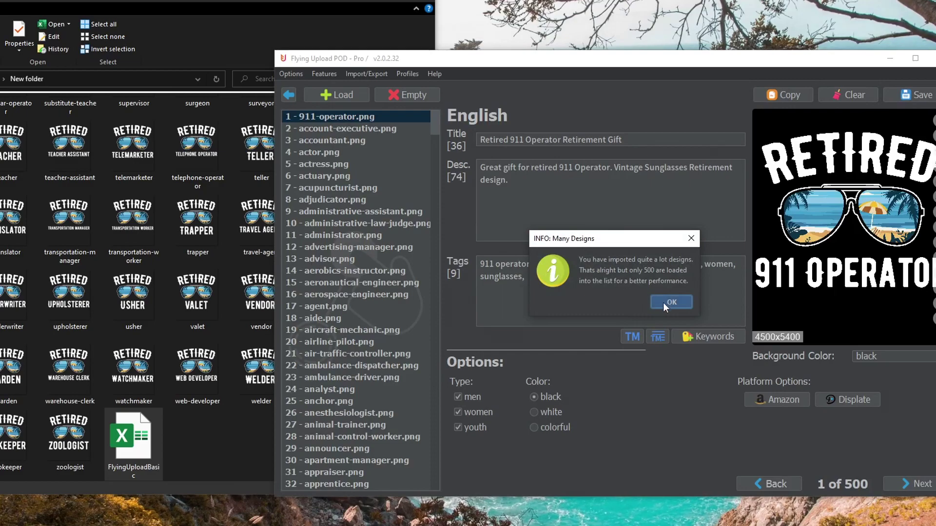
{"action": "left_click", "coordinate": [671, 302]}
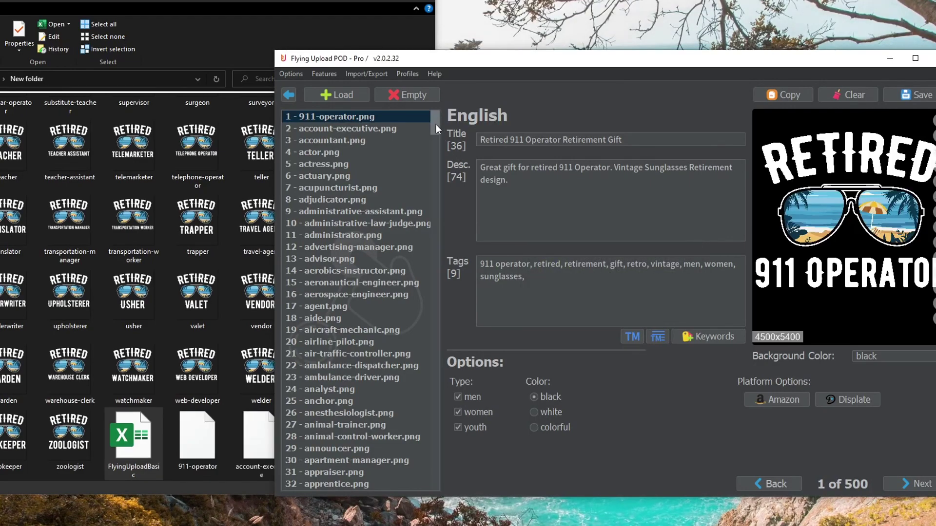
{"action": "left_click", "coordinate": [387, 163]}
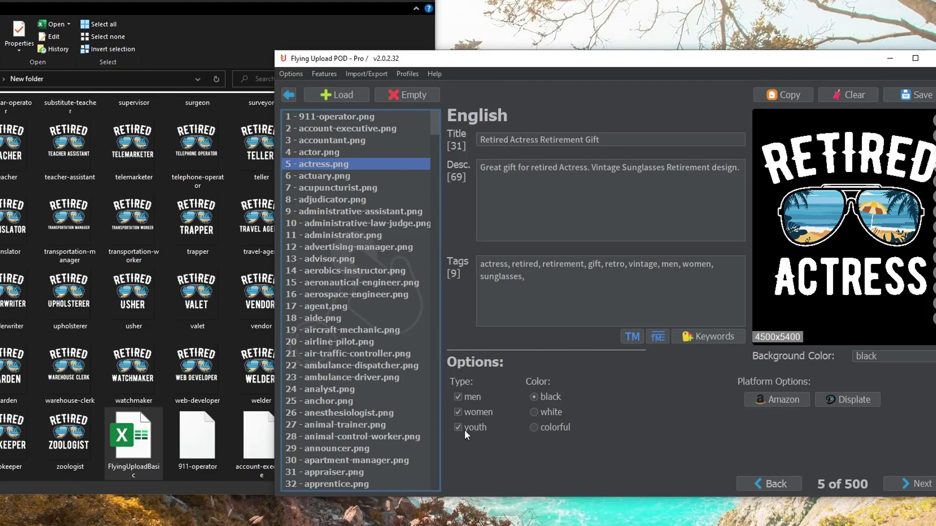
{"action": "left_click", "coordinate": [370, 213]}
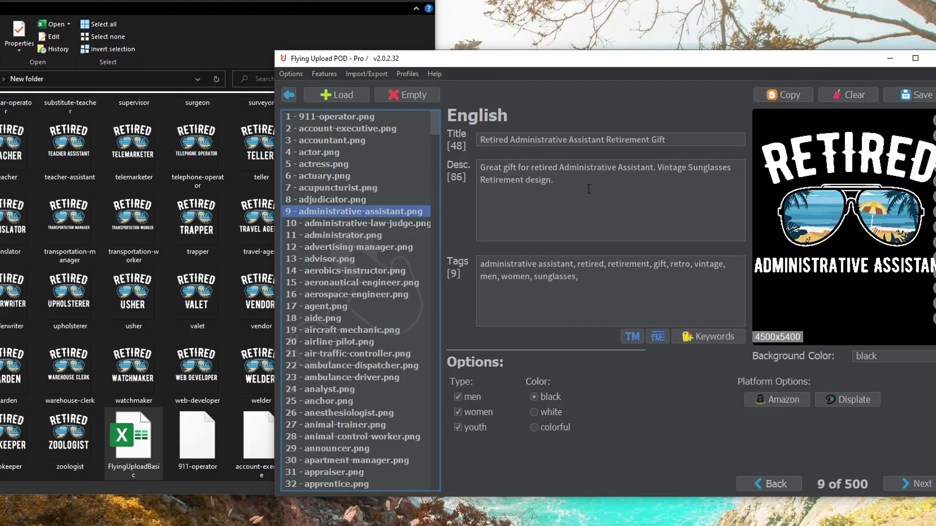
{"action": "key", "text": "Down"}
{"action": "key", "text": "Down"}
{"action": "left_click", "coordinate": [352, 292]}
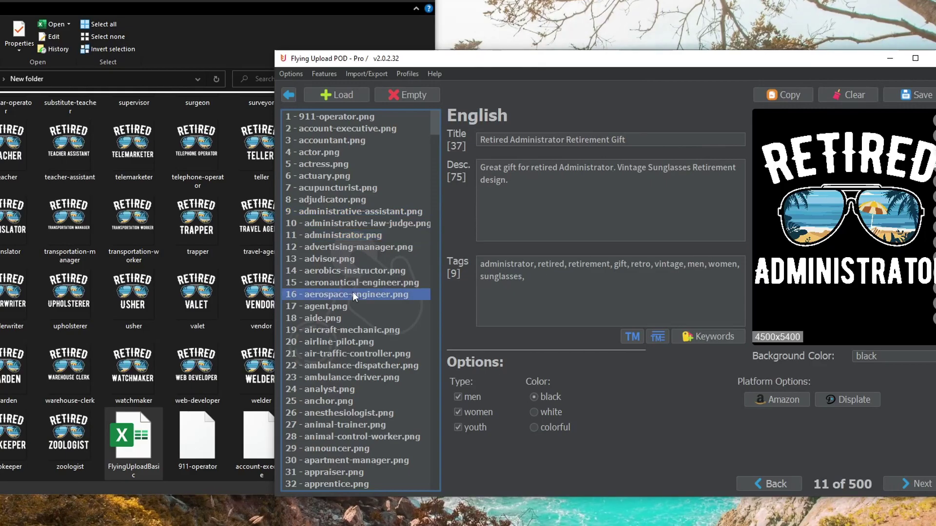
{"action": "left_click", "coordinate": [134, 431]}
{"action": "scroll", "coordinate": [134, 411], "scroll_direction": "down", "scroll_amount": 3}
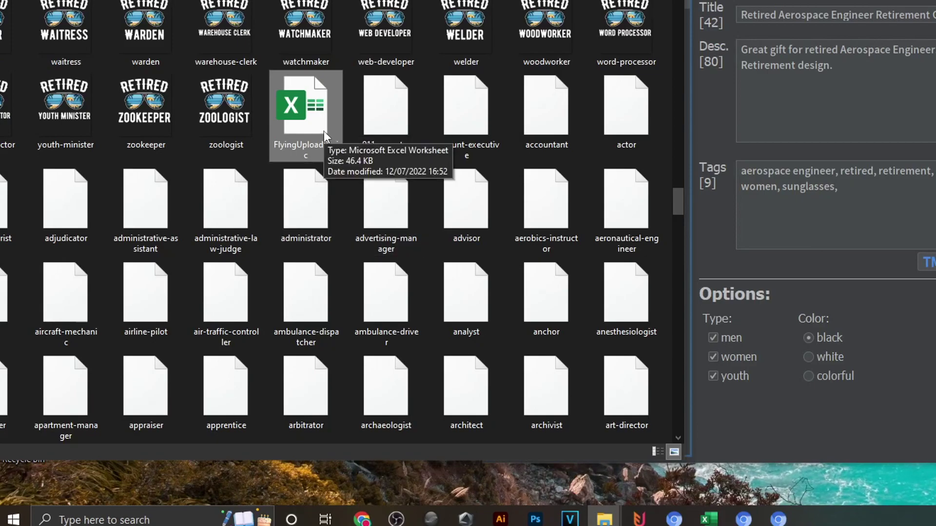
- Open FlyingUploadBasic from the File Explorer folder so its job rows show in Excel
{"action": "left_click", "coordinate": [397, 122]}
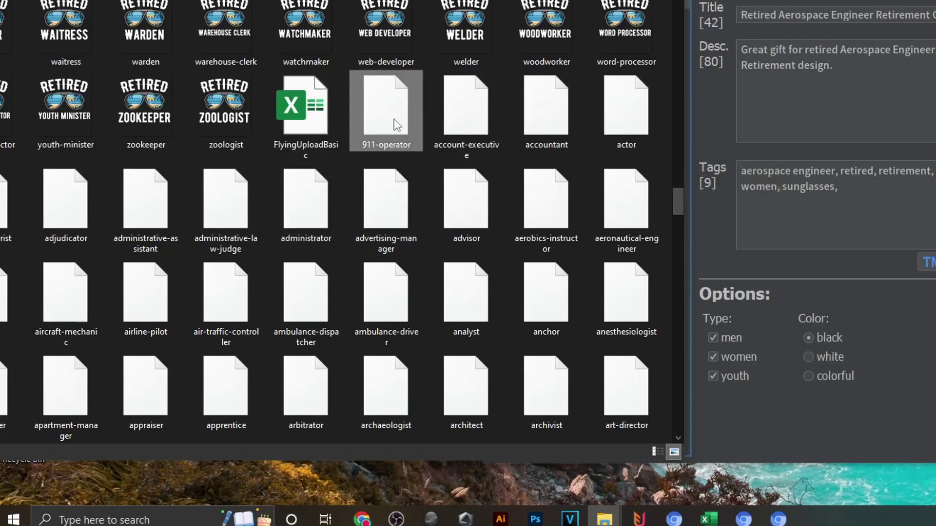
{"action": "scroll", "coordinate": [437, 136], "scroll_direction": "down", "scroll_amount": 3}
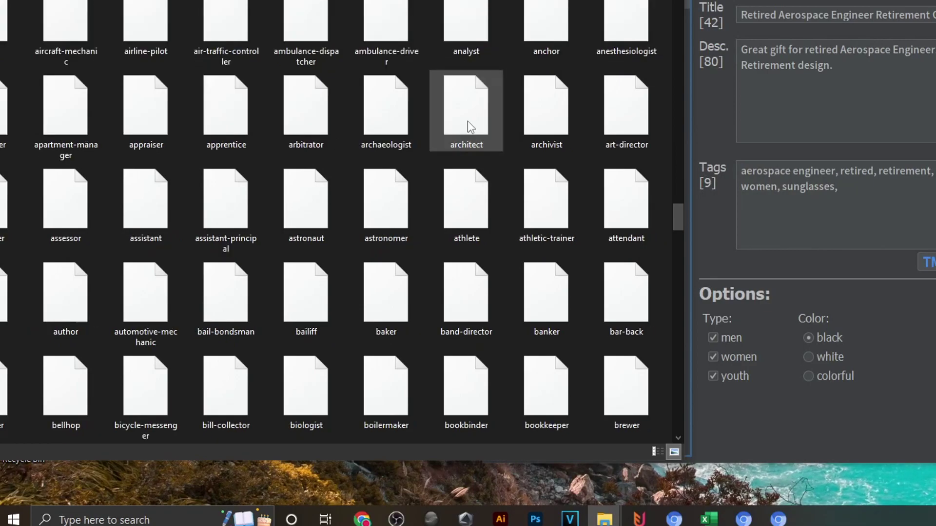
{"action": "scroll", "coordinate": [467, 121], "scroll_direction": "up", "scroll_amount": 3}
{"action": "mouse_move", "coordinate": [307, 117]}
{"action": "left_mouse_down"}
{"action": "mouse_move", "coordinate": [315, 123]}
{"action": "mouse_move", "coordinate": [305, 122]}
{"action": "left_mouse_up"}
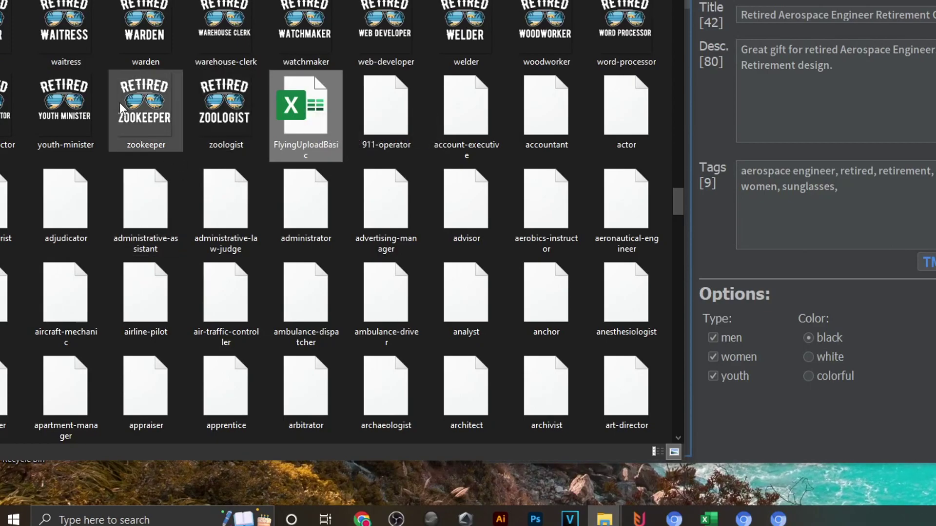
{"action": "double_click", "coordinate": [308, 112]}
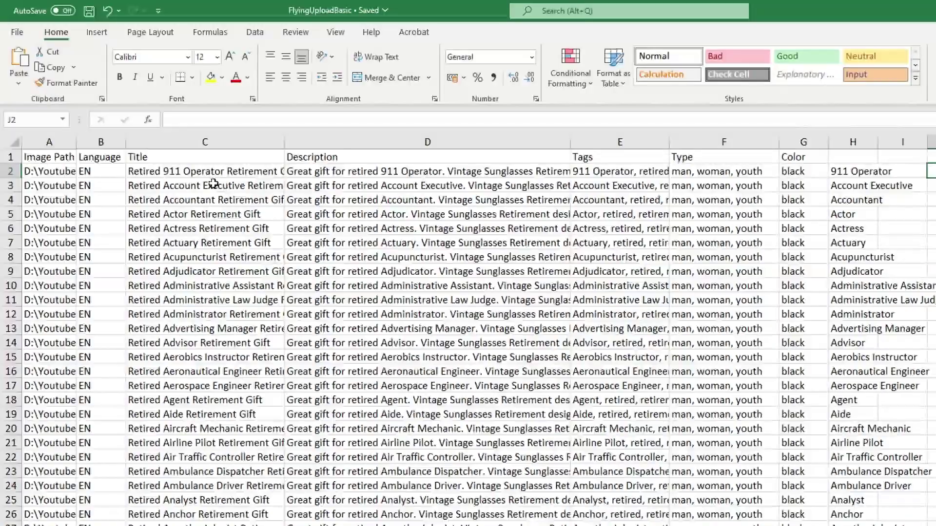
- Edit the C2 title formula to use Best without Retirement, and make the D2 description use Best
{"action": "left_click", "coordinate": [201, 172]}
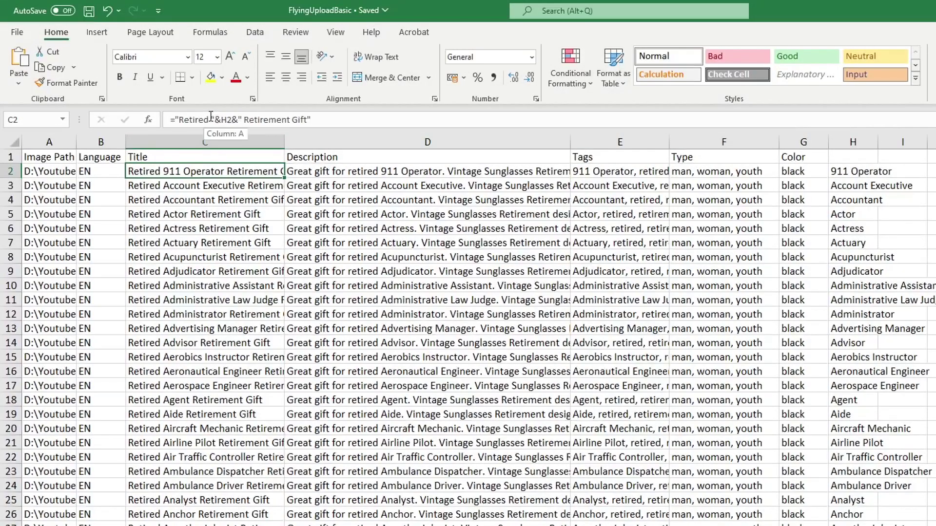
{"action": "left_click_drag", "start_coordinate": [209, 119], "coordinate": [180, 117]}
{"action": "type", "text": "Best"}
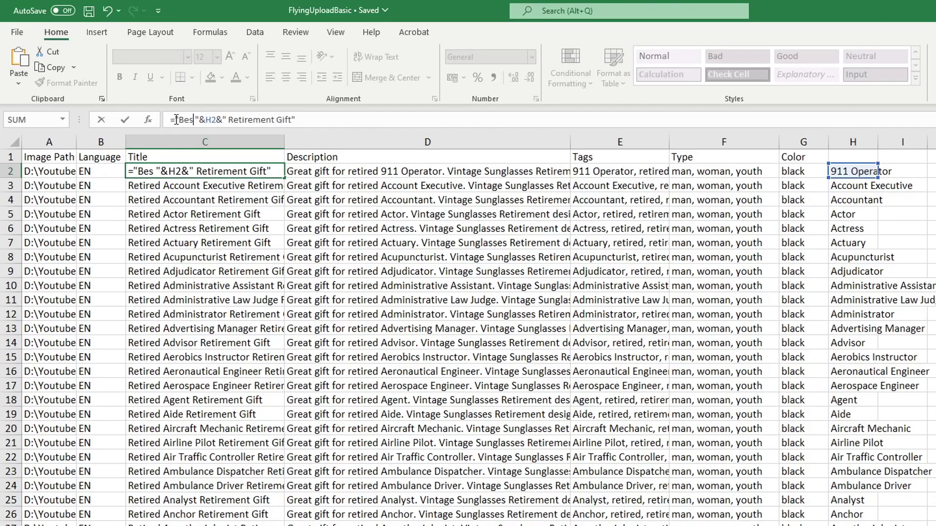
{"action": "double_click", "coordinate": [274, 119]}
{"action": "key", "text": "BackSpace"}
{"action": "key", "text": "Return"}
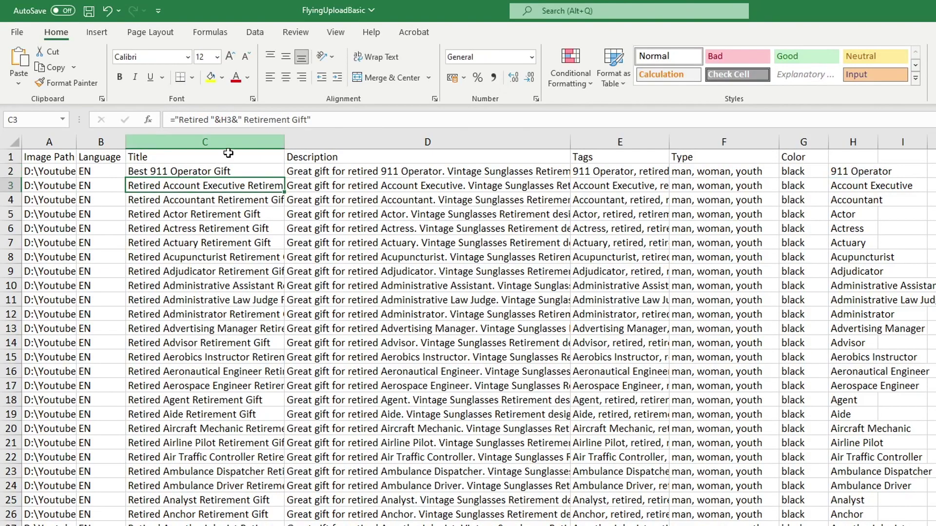
{"action": "key", "text": "Up"}
{"action": "left_click", "coordinate": [303, 171]}
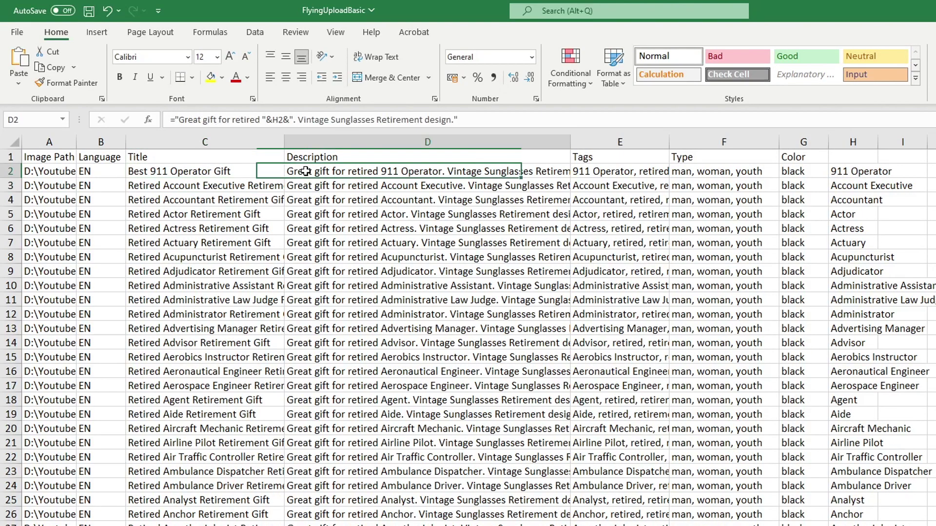
{"action": "left_click", "coordinate": [174, 120]}
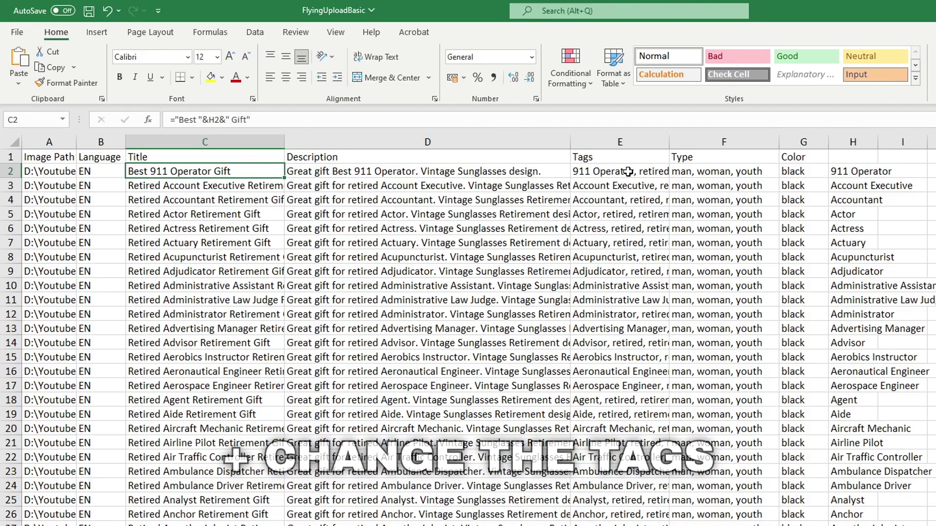
- Fill the C2:E2 formulas down to row 502
{"action": "left_click", "coordinate": [624, 172], "text": "shift"}
{"action": "left_click_drag", "start_coordinate": [669, 181], "coordinate": [452, 468]}
{"action": "left_click", "coordinate": [452, 468]}
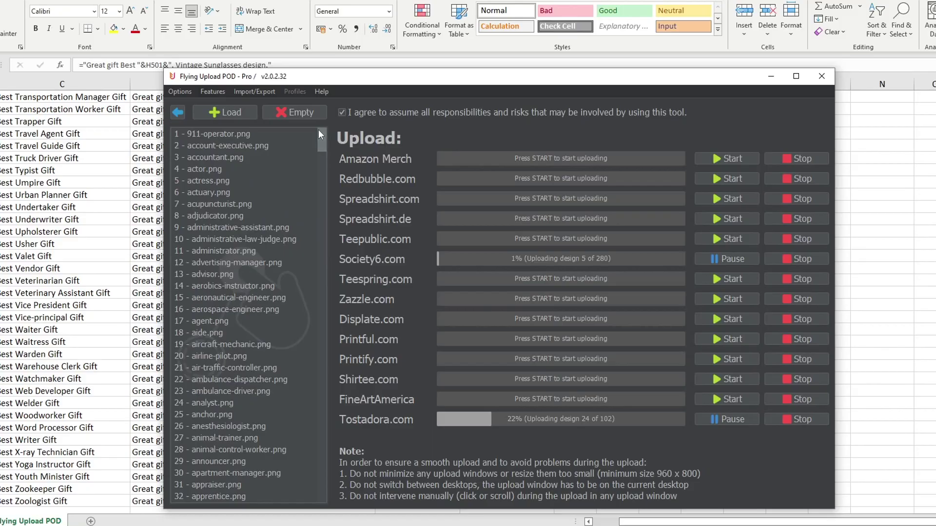
- Move the Flying Upload POD Upload window slightly left and close the Options menu
{"action": "left_click_drag", "start_coordinate": [317, 82], "coordinate": [291, 83]}
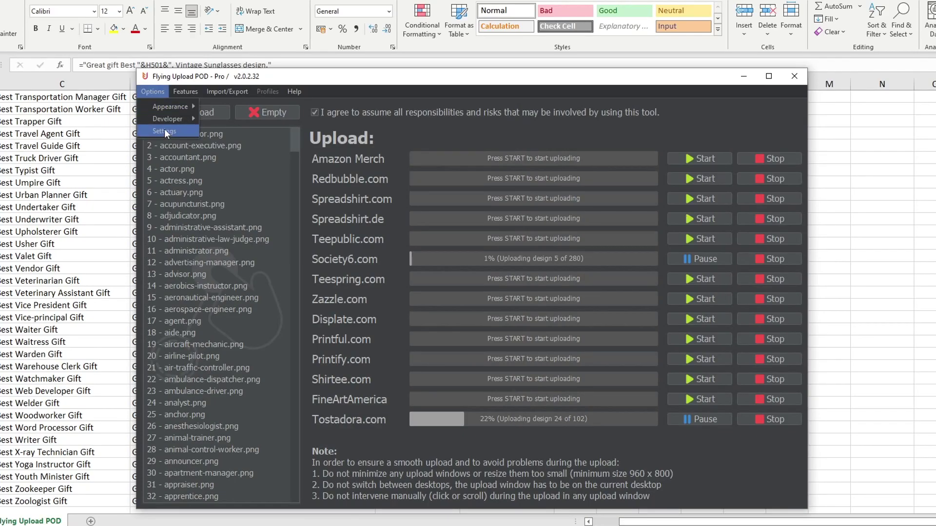
{"action": "left_click", "coordinate": [298, 137]}
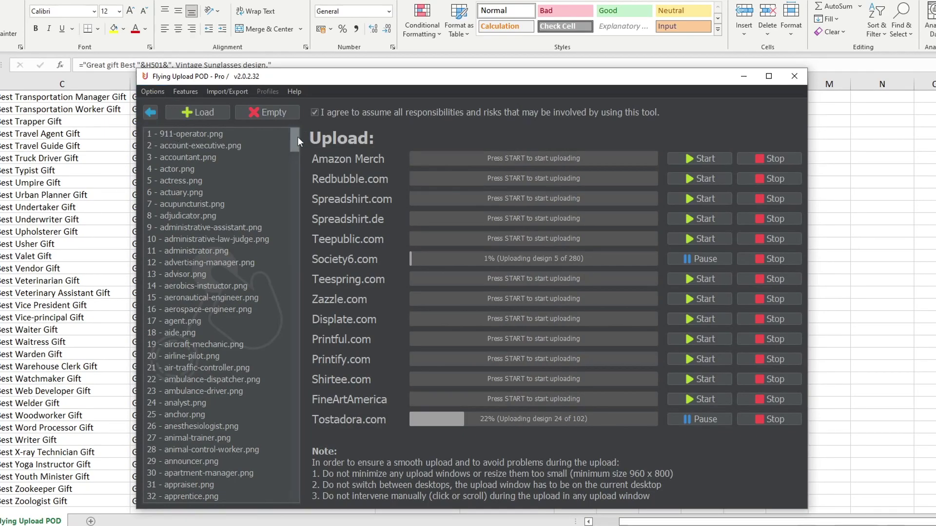